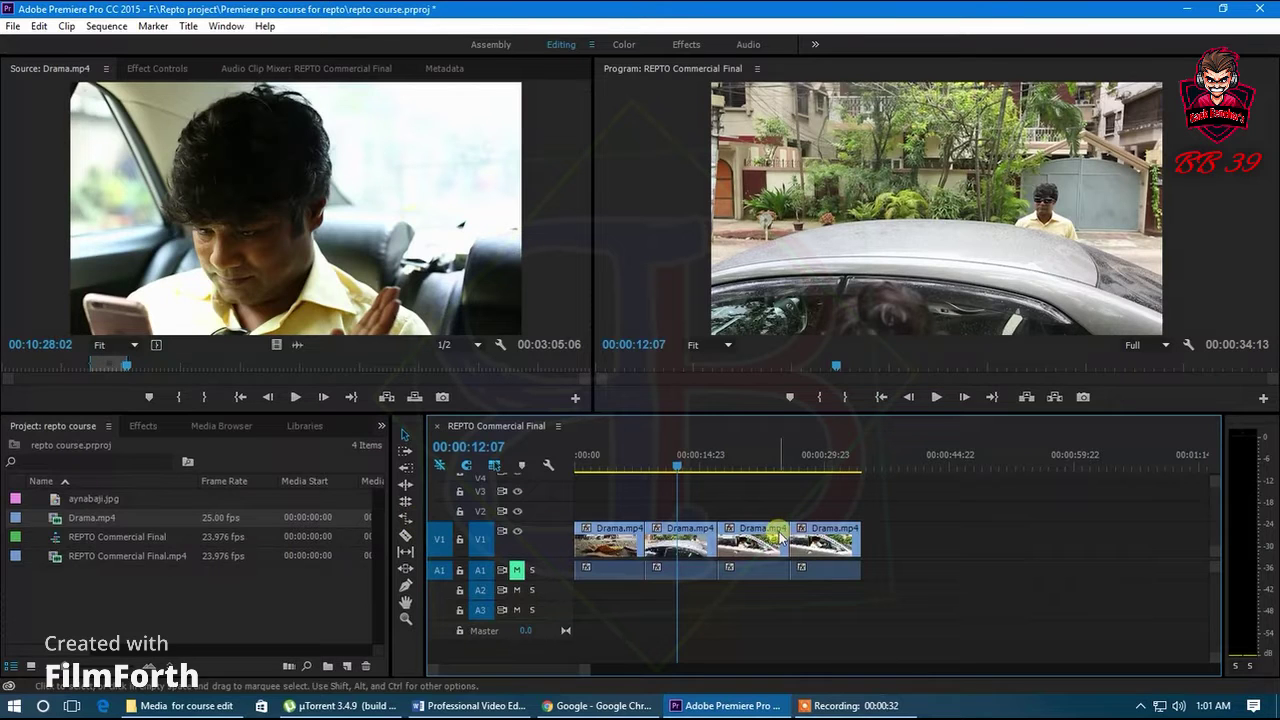
Expand the Audio 1 and Video 1 tracks in the timeline to show the waveforms and larger thumbnails
{"action": "left_click_drag", "start_coordinate": [591, 678], "coordinate": [567, 678]}
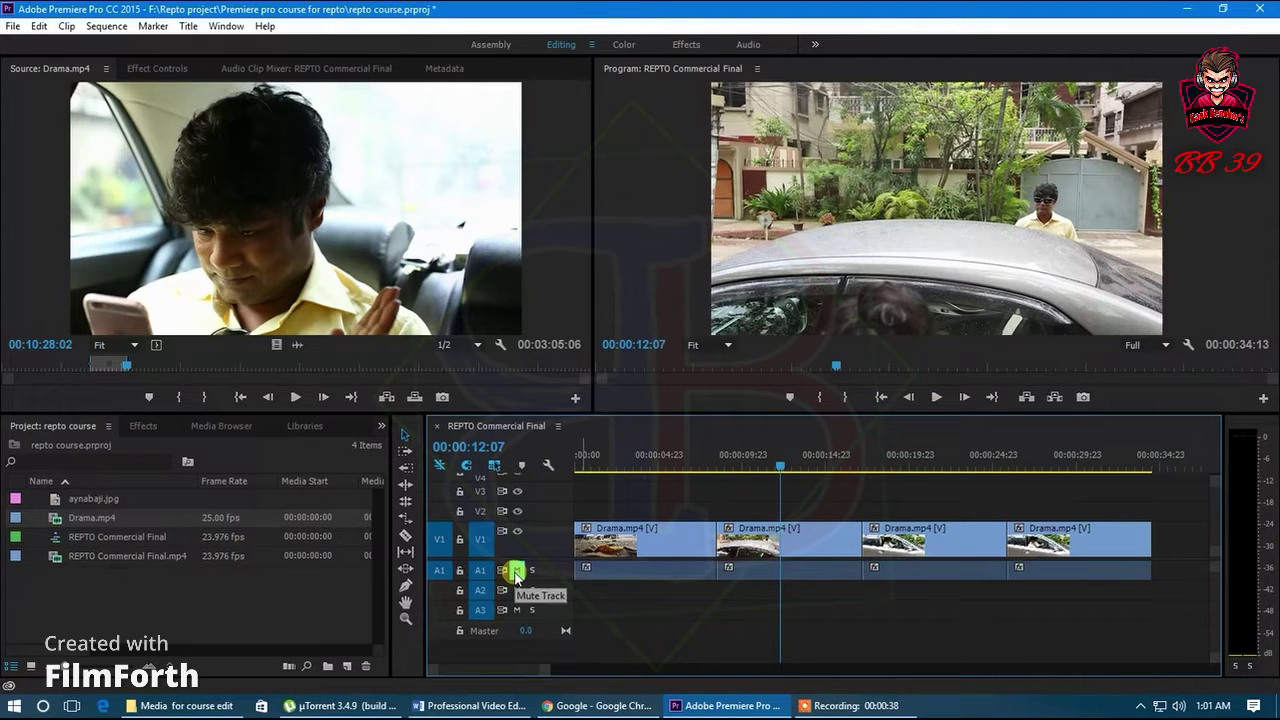
{"action": "double_click", "coordinate": [563, 573]}
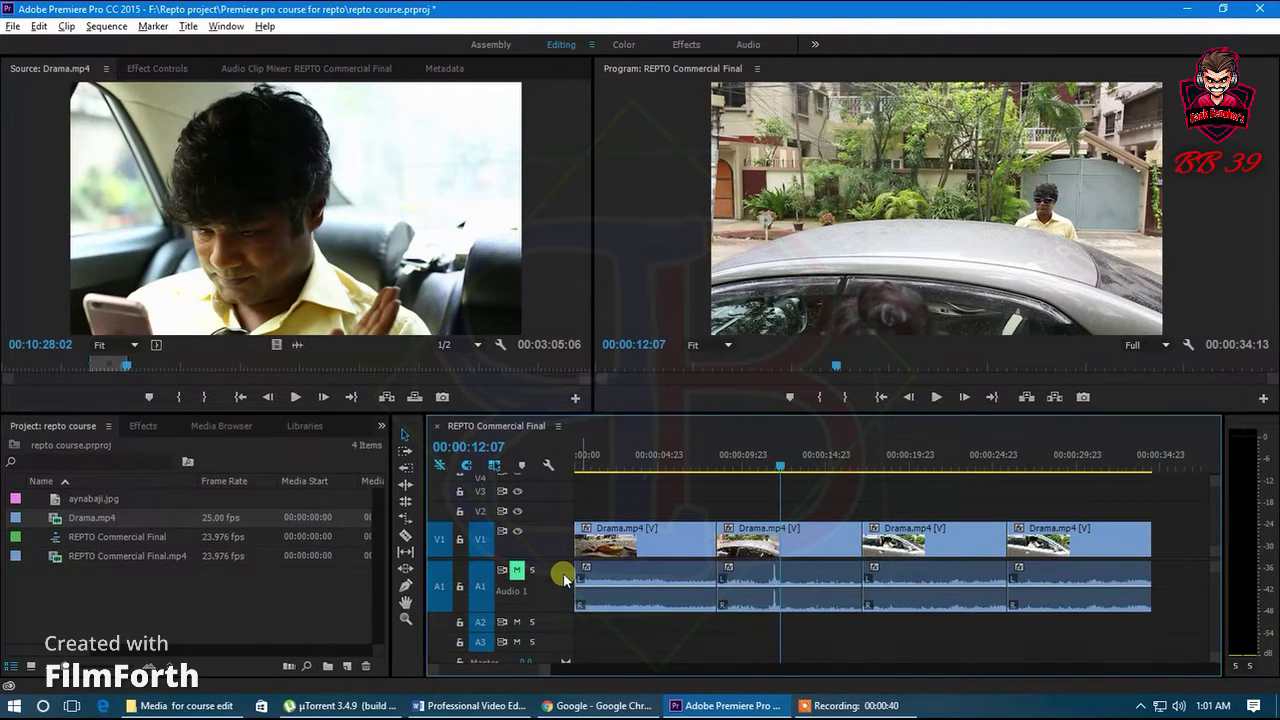
{"action": "double_click", "coordinate": [552, 541]}
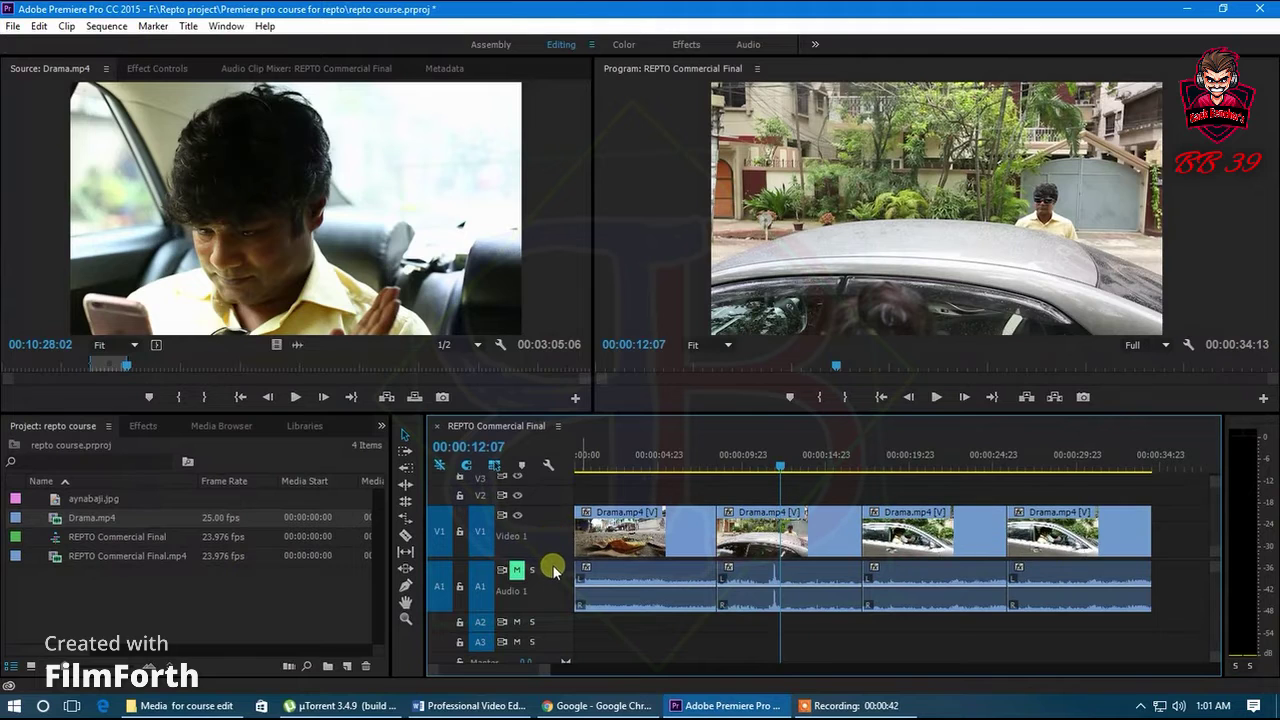
{"action": "scroll", "coordinate": [594, 626], "scroll_direction": "up", "scroll_amount": 1}
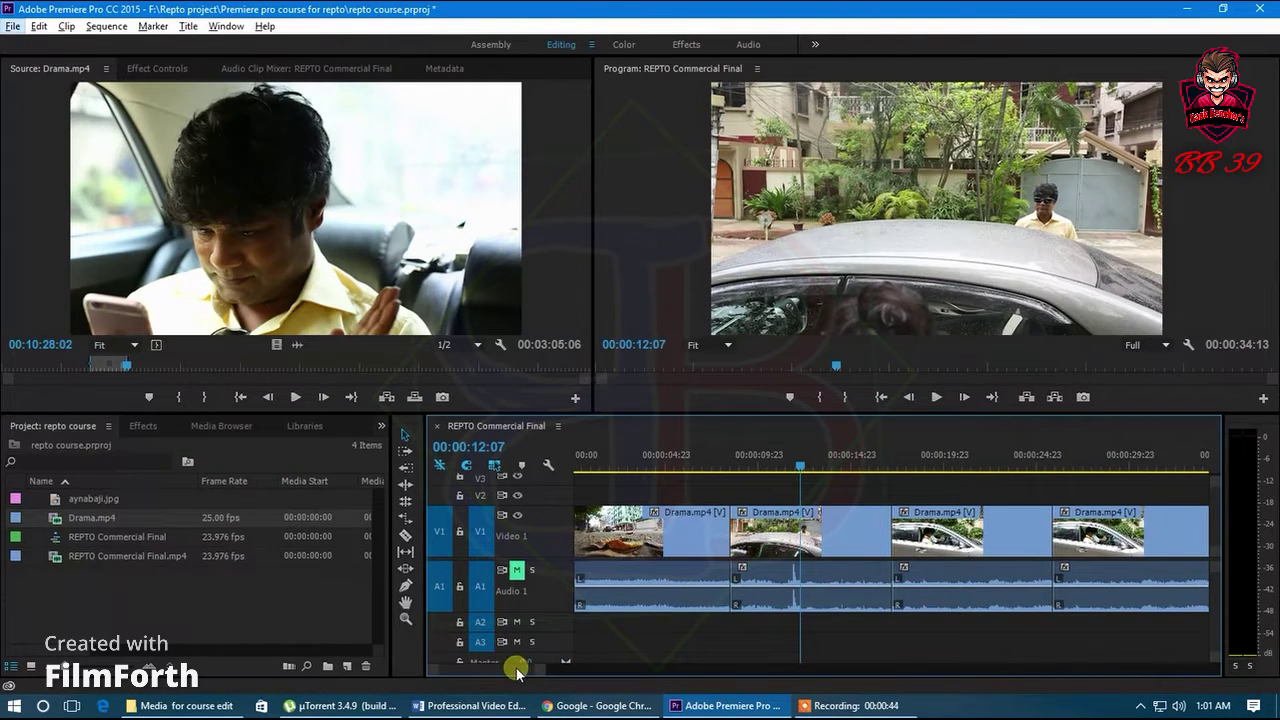
{"action": "left_click_drag", "start_coordinate": [517, 668], "coordinate": [508, 666]}
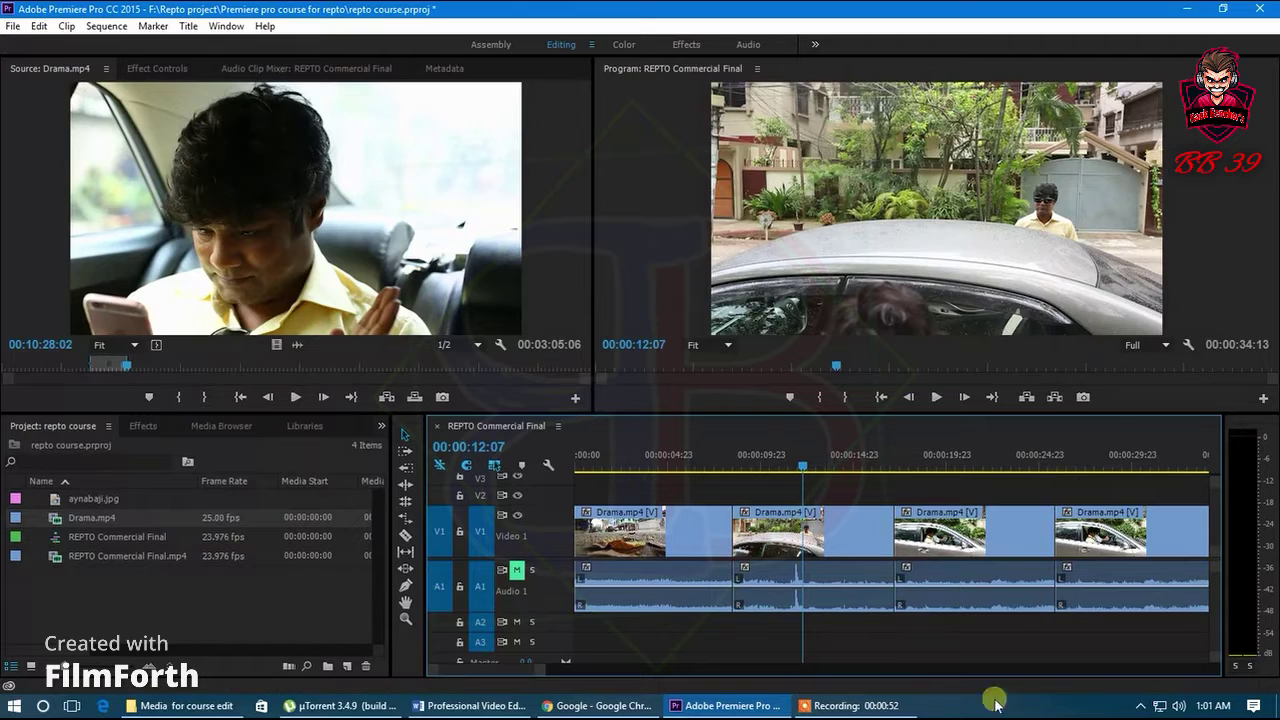
Lower the system speaker volume to 31 and return the playhead to the start of the sequence
{"action": "left_click", "coordinate": [1180, 706]}
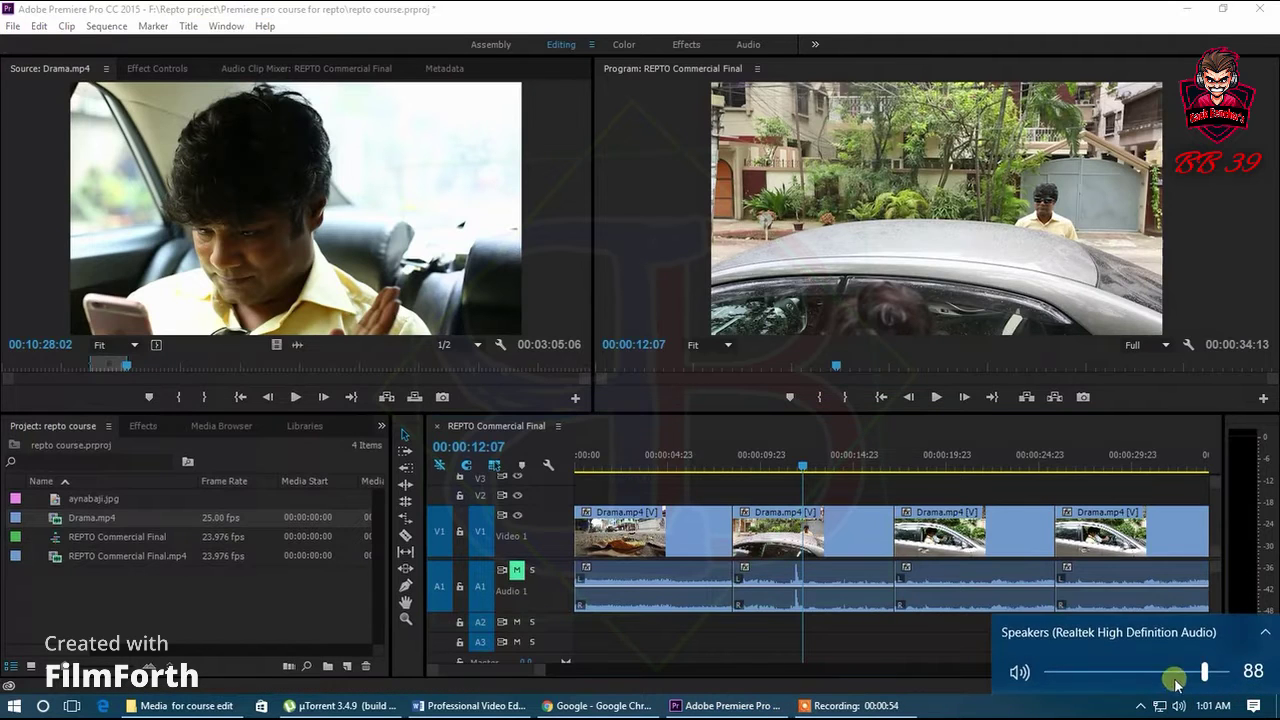
{"action": "left_click", "coordinate": [1110, 672]}
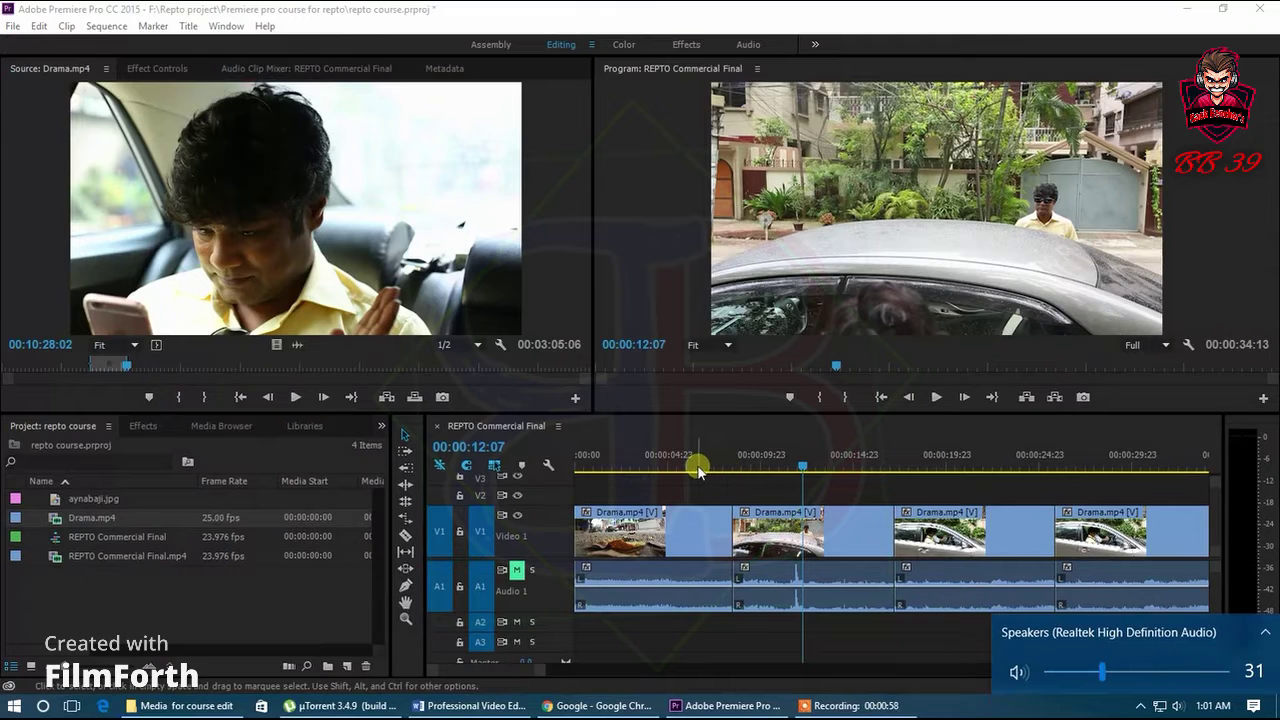
{"action": "left_click_drag", "start_coordinate": [698, 471], "coordinate": [574, 474]}
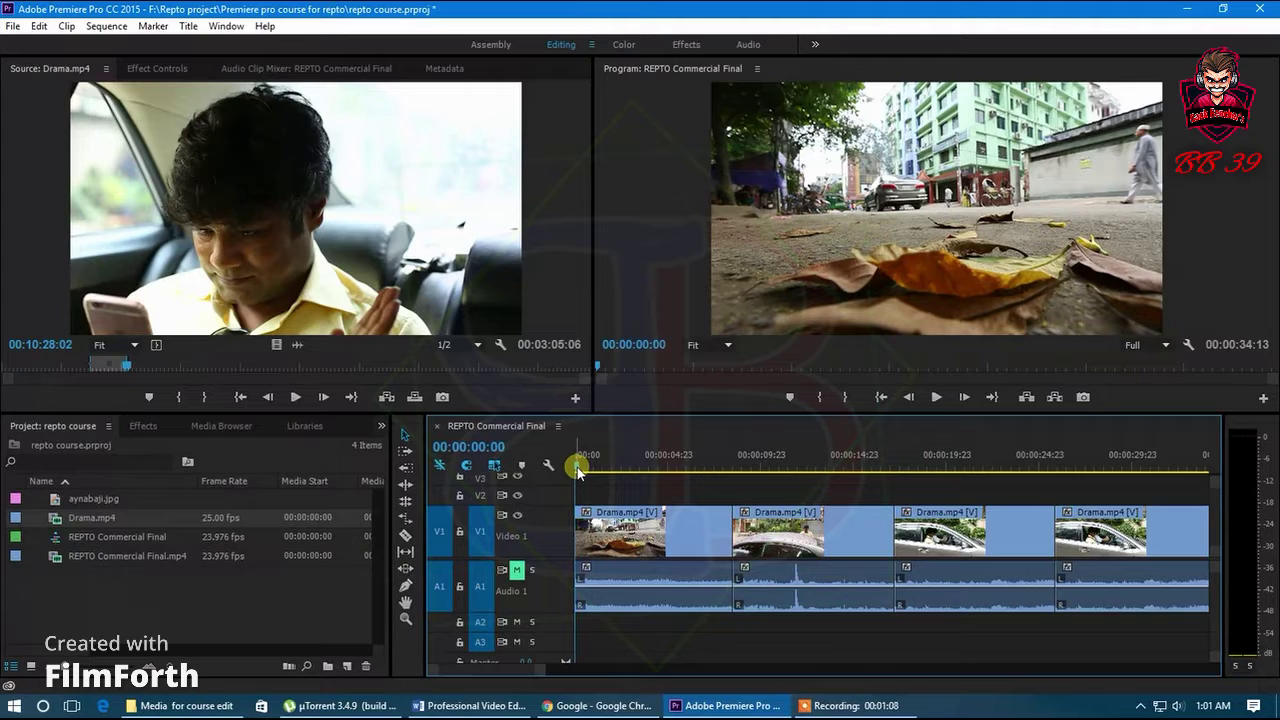
Scrub through the first clip to about 00:00:08:05 and back to the sequence start
{"action": "left_click_drag", "start_coordinate": [578, 470], "coordinate": [729, 482]}
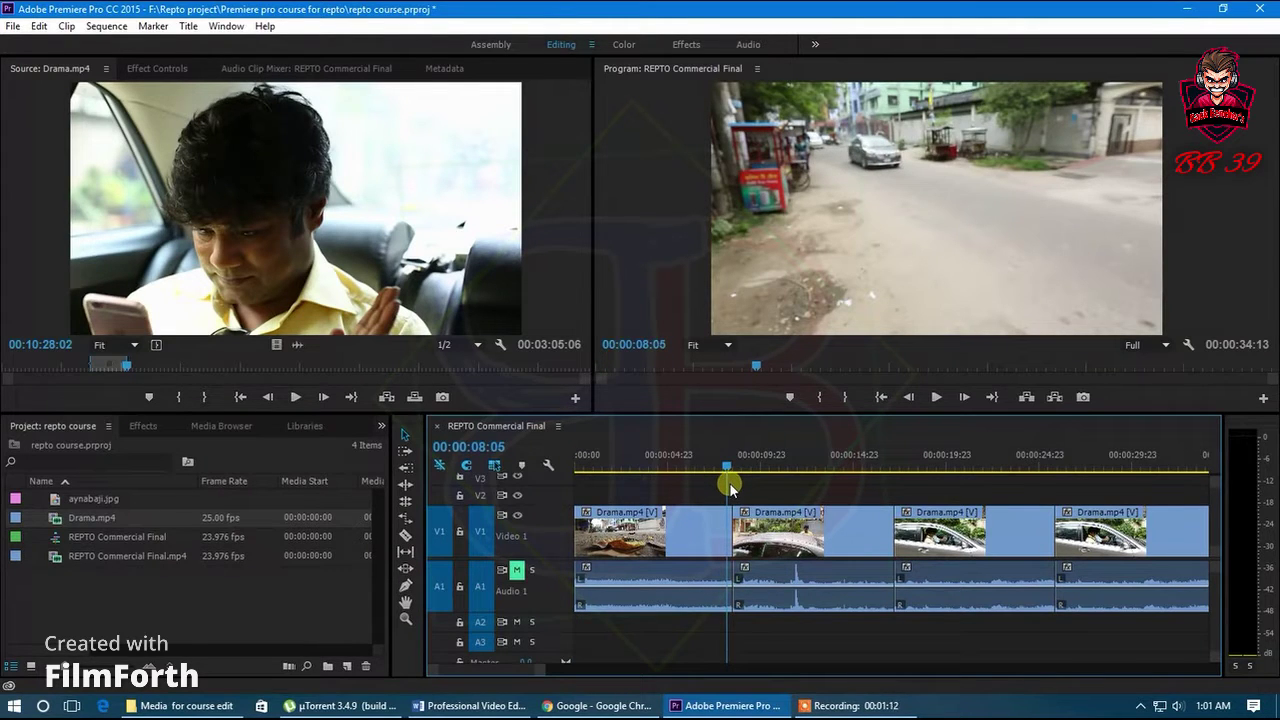
{"action": "left_click_drag", "start_coordinate": [729, 484], "coordinate": [577, 513]}
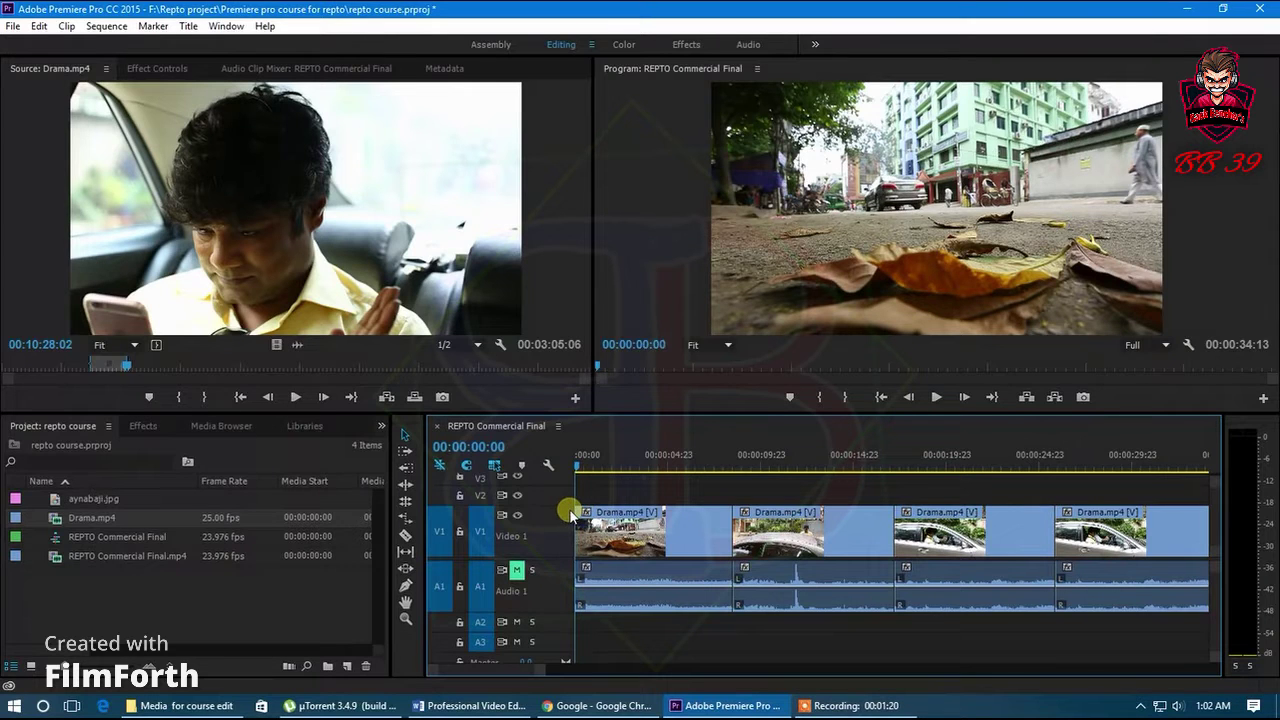
{"action": "left_click_drag", "start_coordinate": [577, 513], "coordinate": [510, 510]}
Move the last three Drama.mp4 clips together to about 00:00:22:10, leaving a gap after the first clip
{"action": "left_click", "coordinate": [405, 435]}
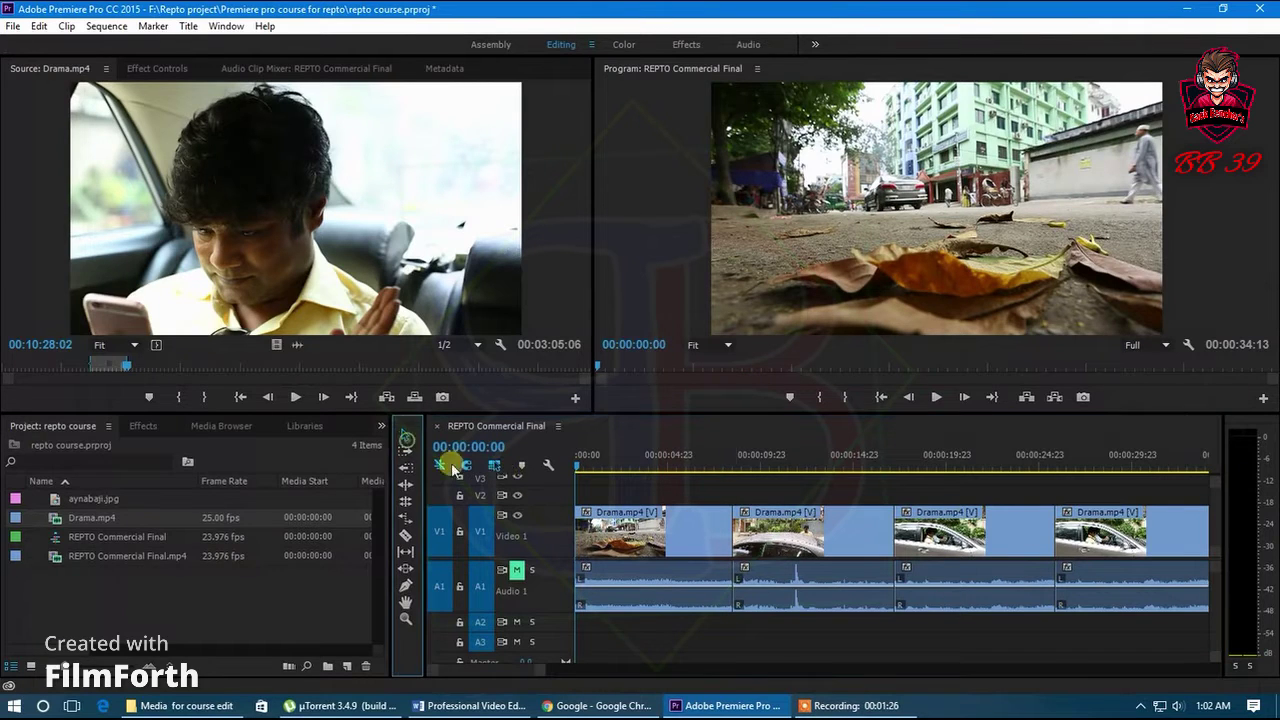
{"action": "left_click", "coordinate": [731, 540]}
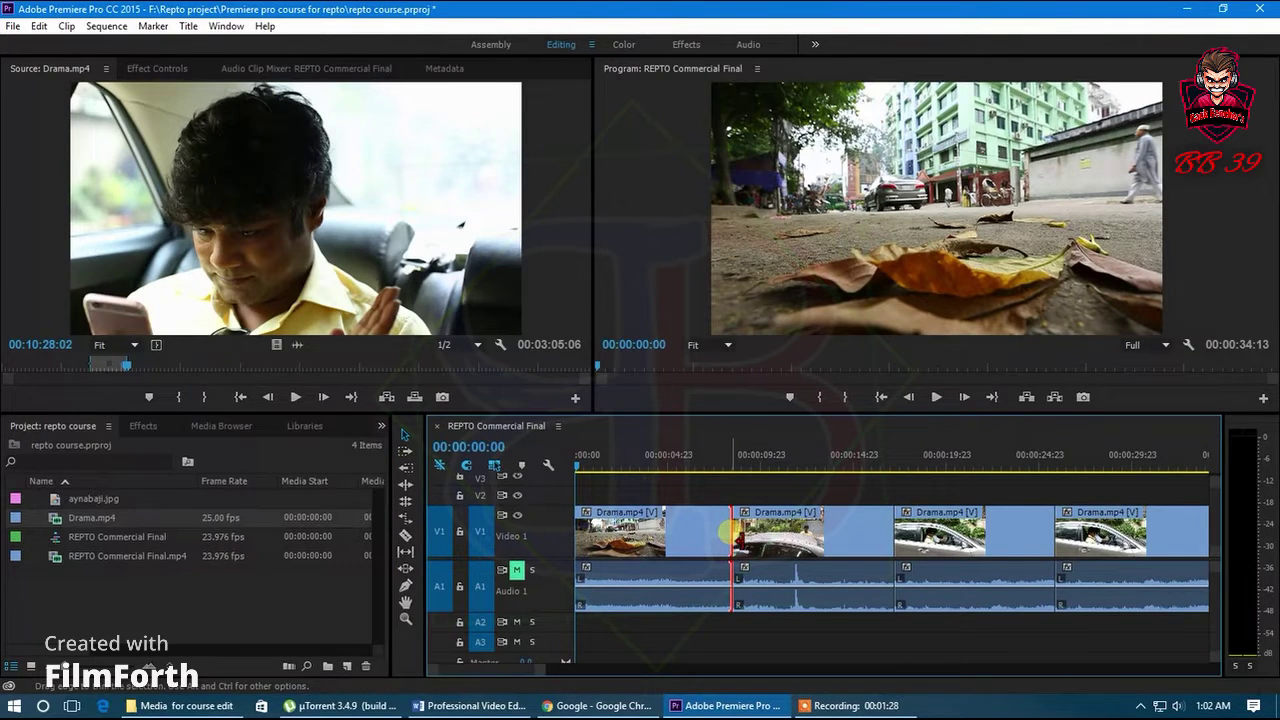
{"action": "key", "text": "minus"}
{"action": "key", "text": "minus"}
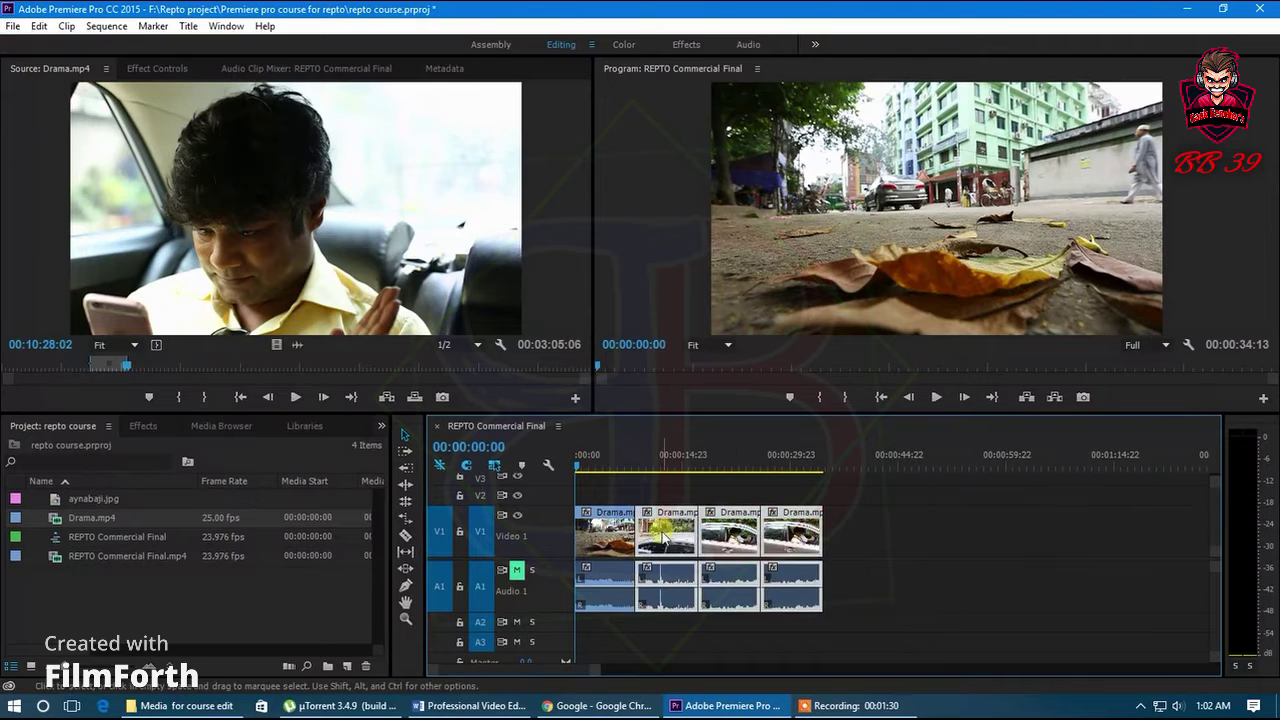
{"action": "key", "text": "ctrl+z"}
{"action": "key", "text": "equal"}
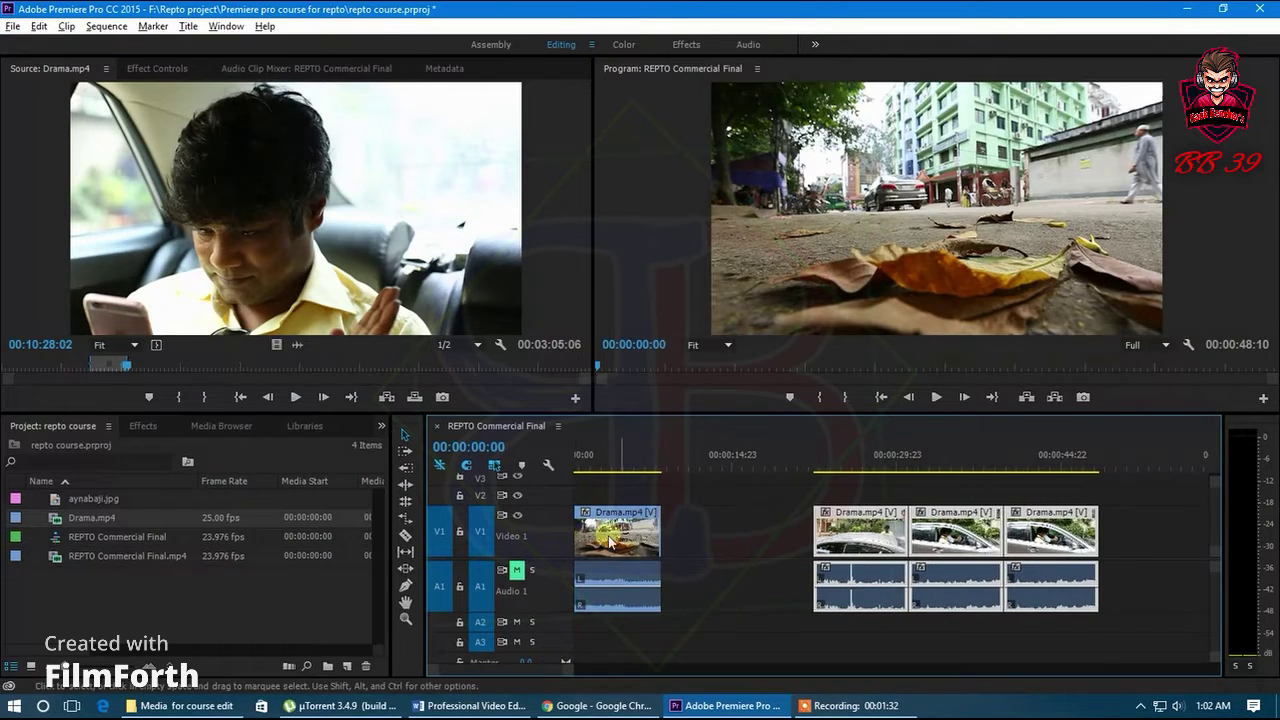
Try extending the first clip's end with the Selection tool to fill the gap, scrub through it, and undo the trim
{"action": "key", "text": "alt"}
{"action": "left_click", "coordinate": [659, 540]}
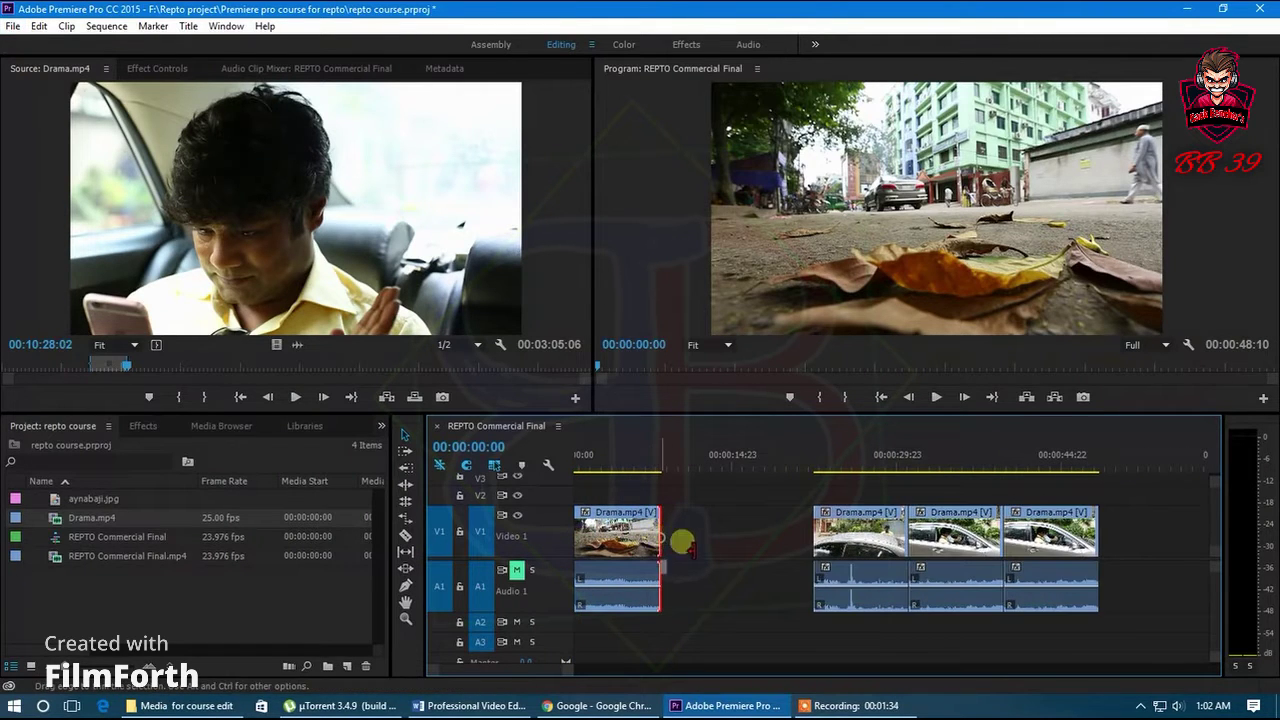
{"action": "left_click_drag", "start_coordinate": [681, 541], "coordinate": [811, 545]}
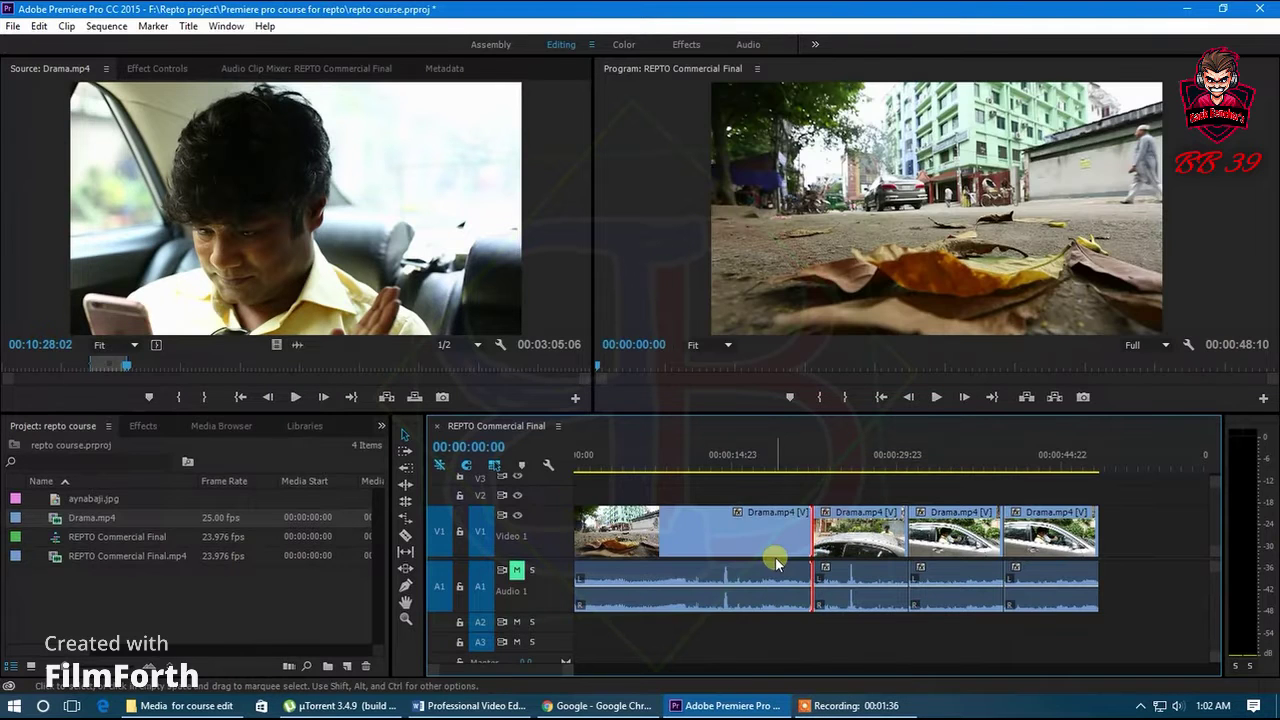
{"action": "left_click_drag", "start_coordinate": [697, 483], "coordinate": [655, 514]}
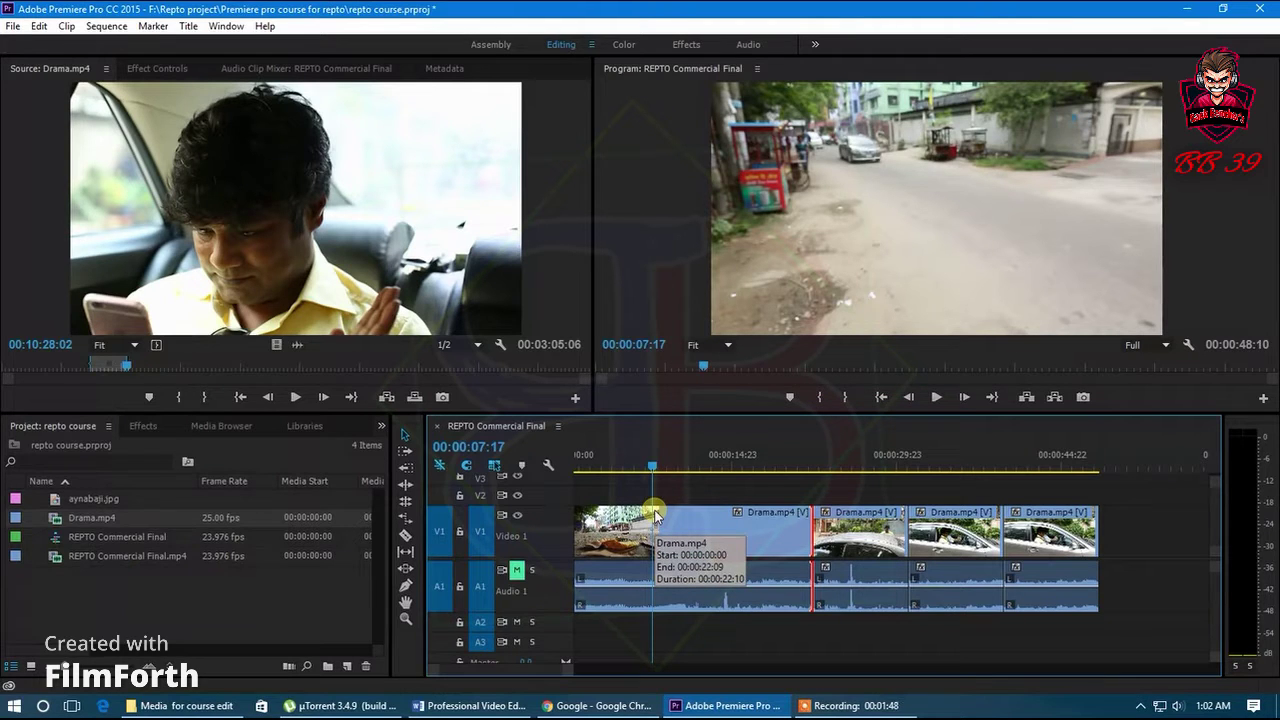
{"action": "left_click_drag", "start_coordinate": [655, 514], "coordinate": [806, 538]}
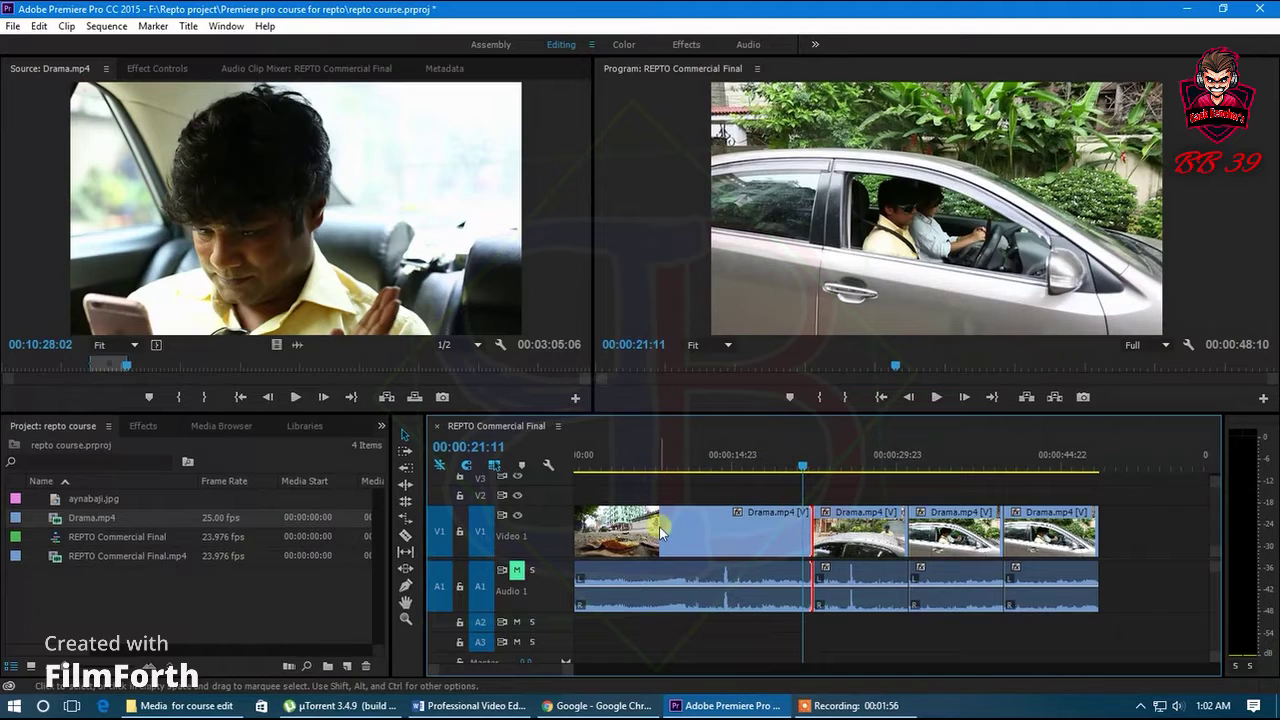
{"action": "key", "text": "Delete"}
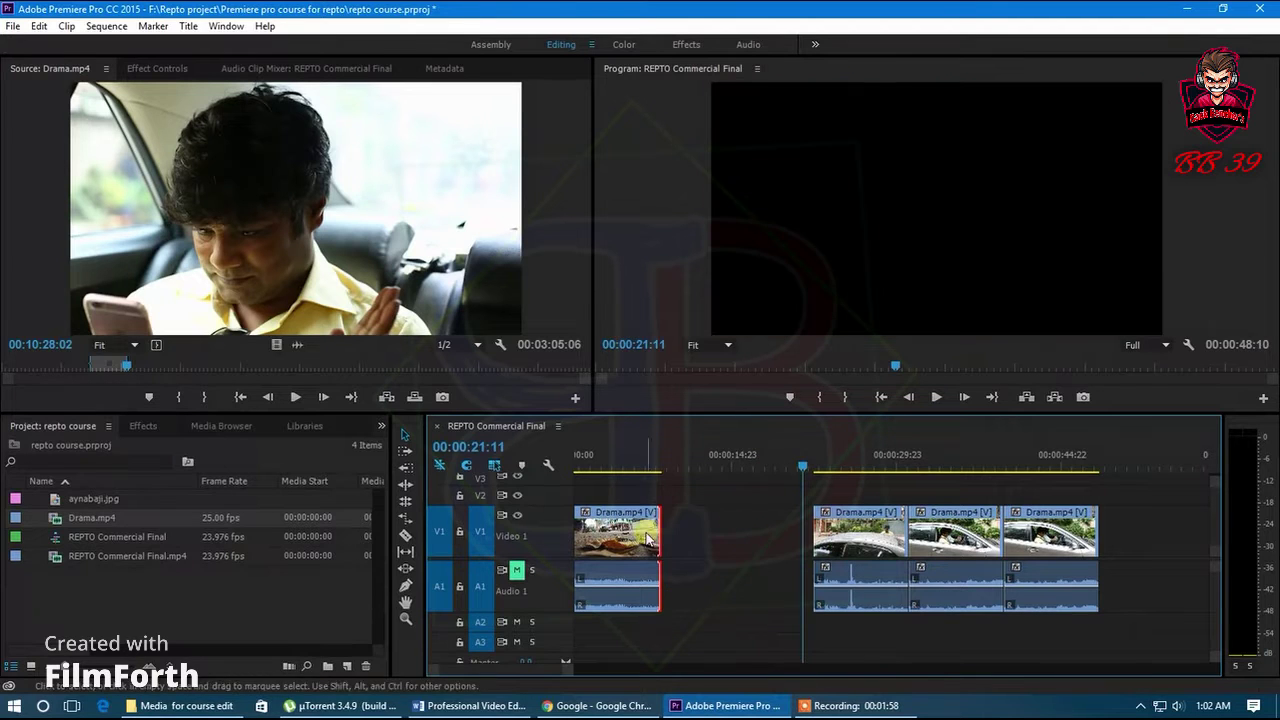
Scrub through the original first clip from its end, stopping at 00:00:03:22
{"action": "left_click", "coordinate": [659, 468]}
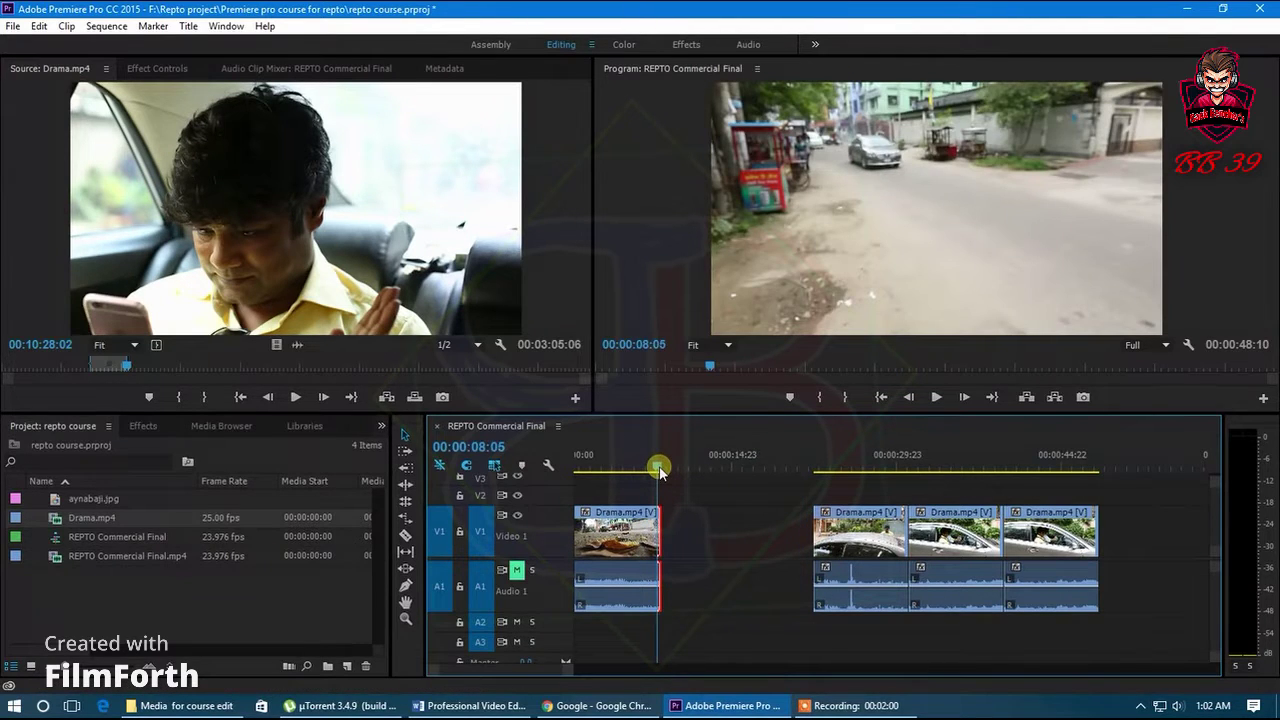
{"action": "left_click_drag", "start_coordinate": [659, 470], "coordinate": [608, 512]}
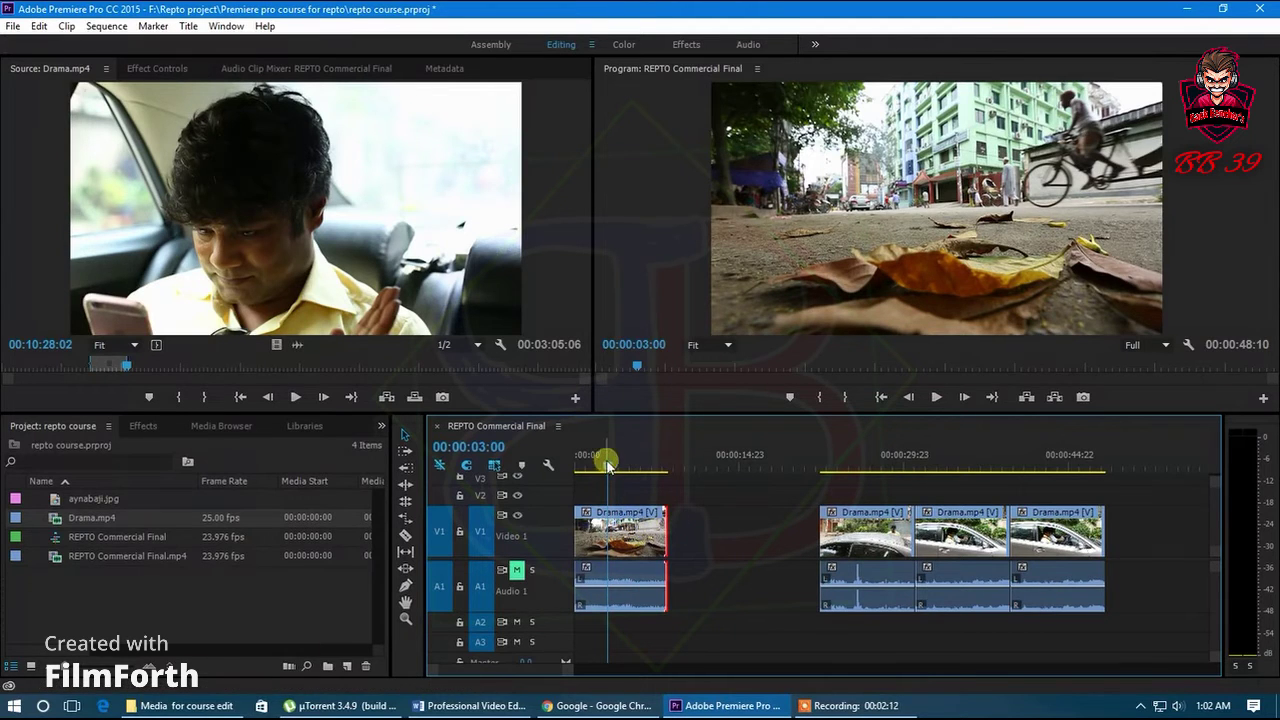
{"action": "left_click_drag", "start_coordinate": [607, 463], "coordinate": [619, 472]}
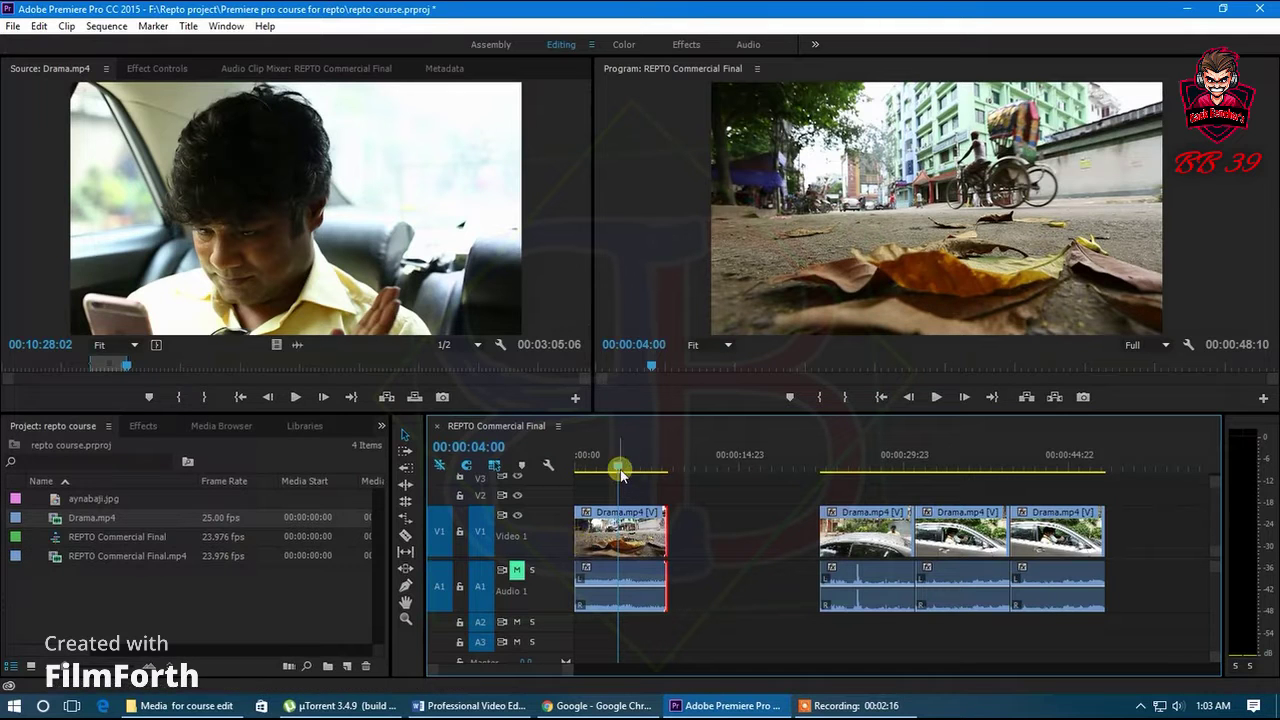
{"action": "mouse_move", "coordinate": [619, 472]}
{"action": "left_mouse_down"}
{"action": "mouse_move", "coordinate": [582, 466]}
{"action": "mouse_move", "coordinate": [666, 477]}
{"action": "mouse_move", "coordinate": [623, 474]}
{"action": "mouse_move", "coordinate": [614, 490]}
{"action": "left_mouse_up"}
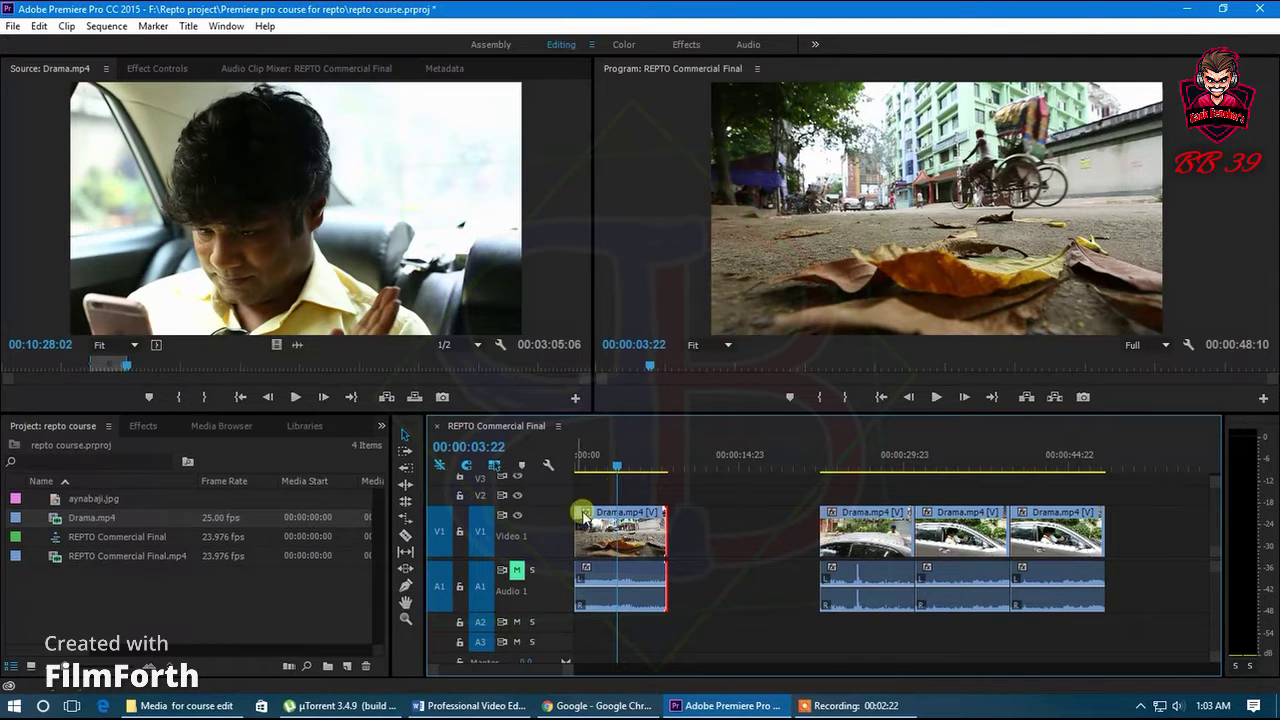
Slow the first clip to 38.1% with the Rate Stretch tool, stretching its end to meet the second clip
{"action": "left_click", "coordinate": [405, 518]}
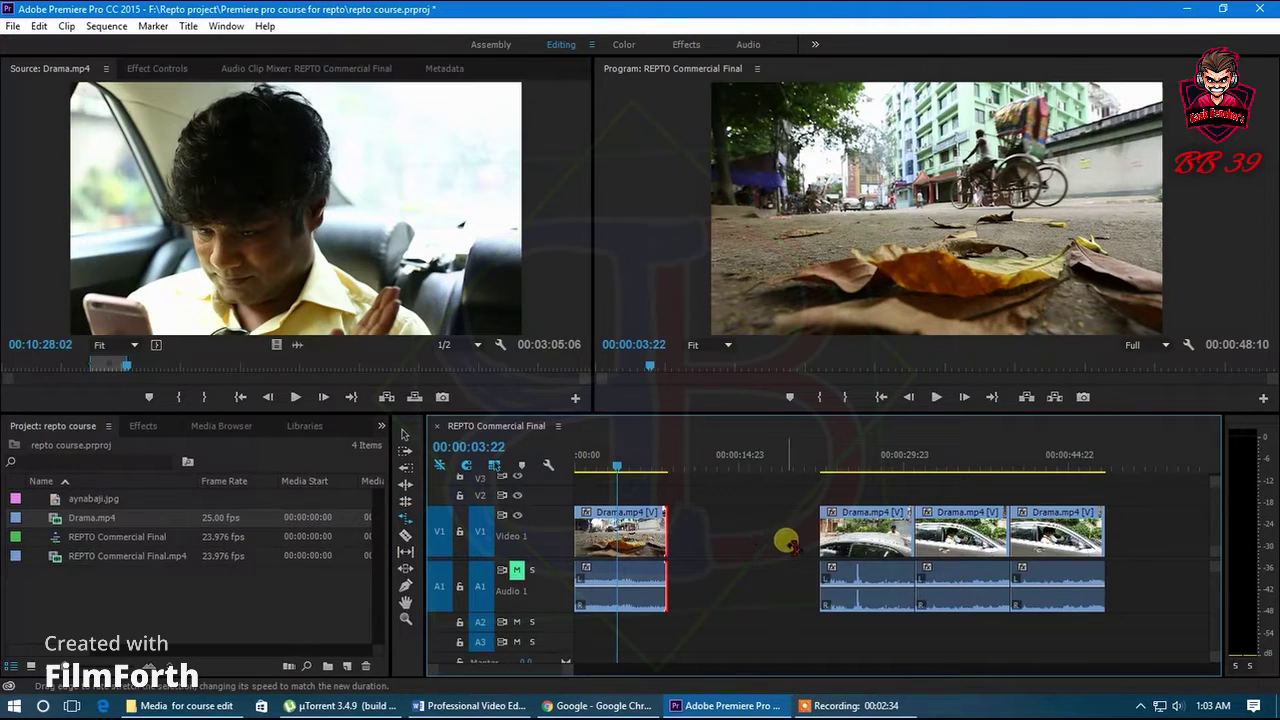
{"action": "left_click", "coordinate": [732, 548]}
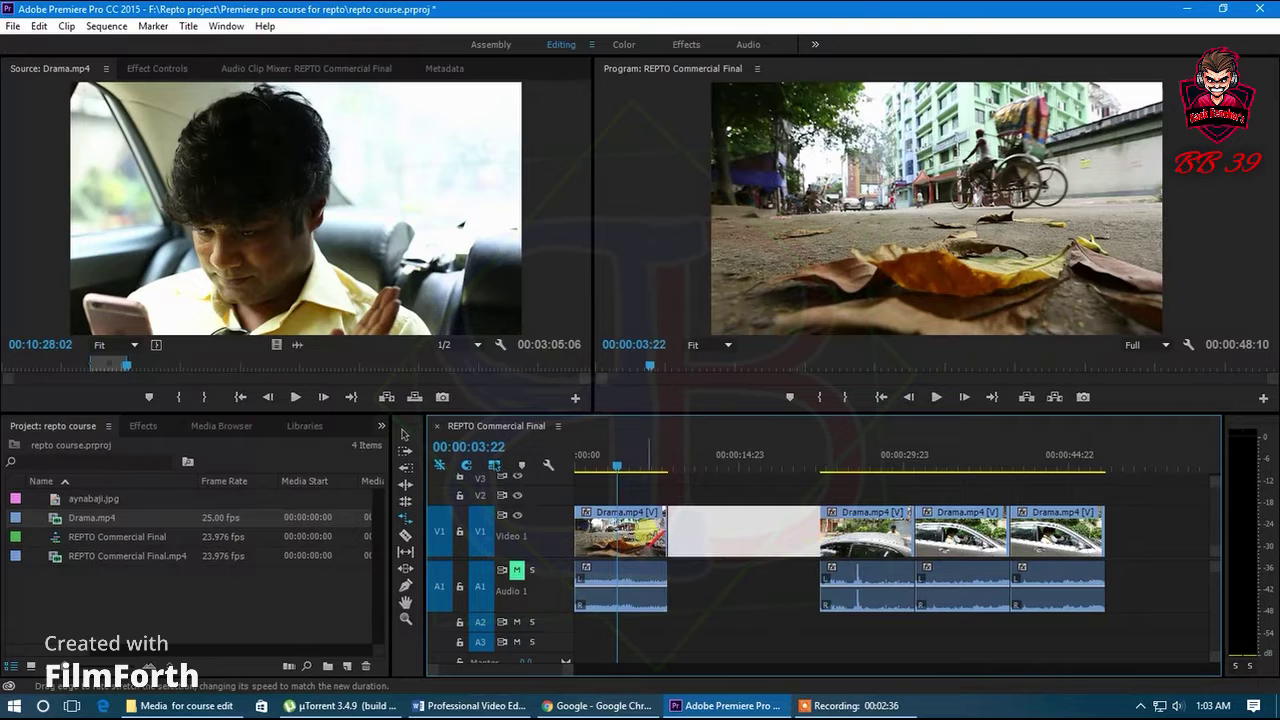
{"action": "left_click", "coordinate": [662, 542]}
{"action": "left_click_drag", "start_coordinate": [668, 540], "coordinate": [816, 550]}
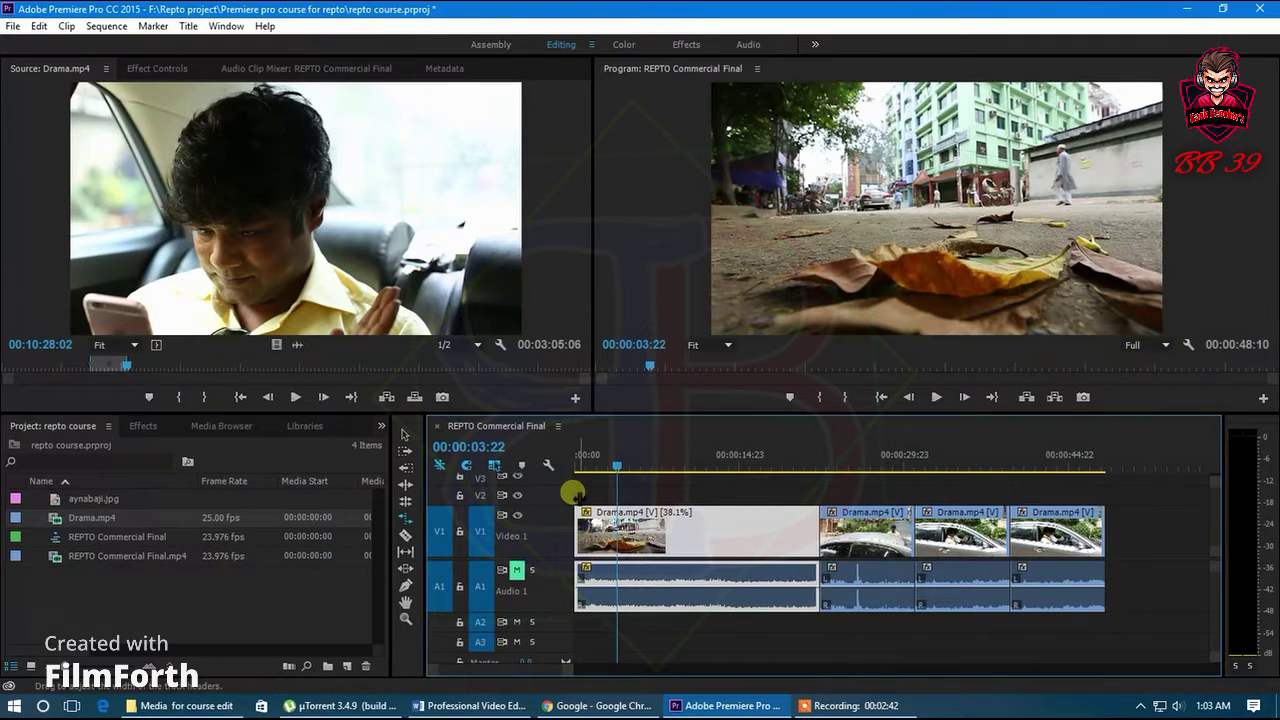
Unmute Audio 1 and play the slowed first clip from the sequence start, skipping ahead to about 00:00:12:20
{"action": "mouse_move", "coordinate": [587, 470]}
{"action": "left_mouse_down"}
{"action": "mouse_move", "coordinate": [862, 449]}
{"action": "mouse_move", "coordinate": [766, 466]}
{"action": "mouse_move", "coordinate": [794, 470]}
{"action": "mouse_move", "coordinate": [572, 468]}
{"action": "left_mouse_up"}
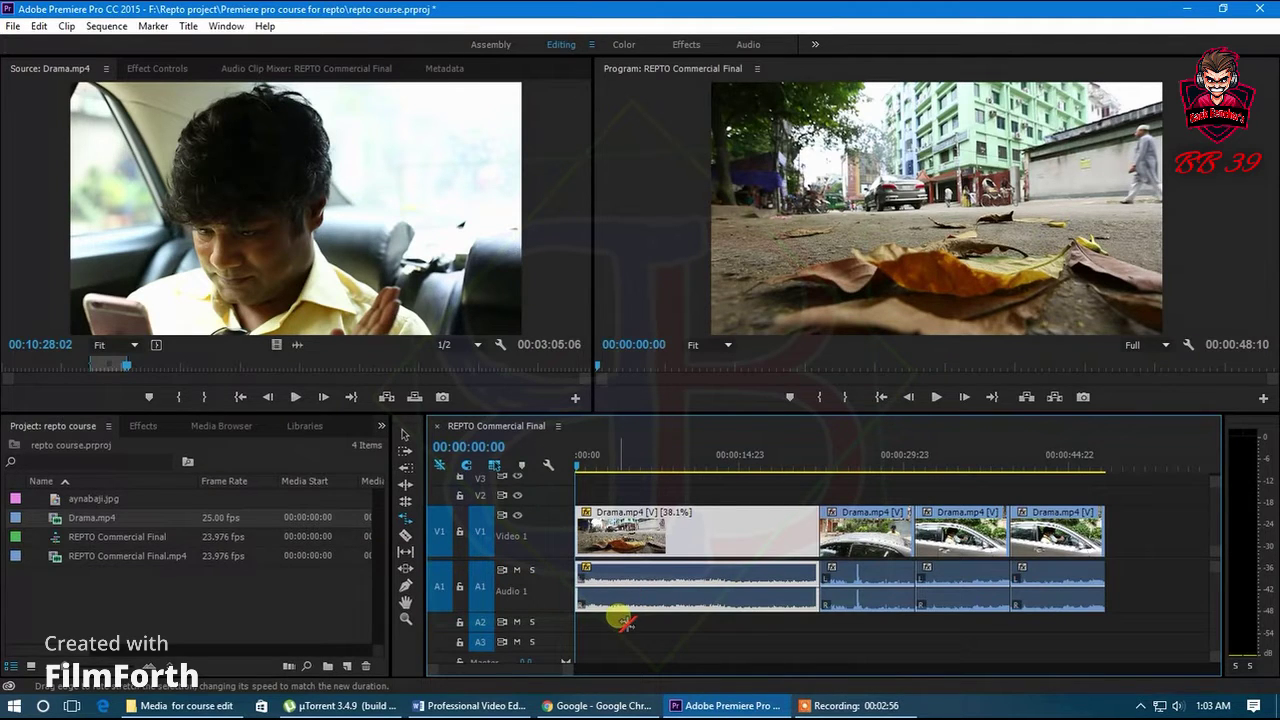
{"action": "left_click", "coordinate": [938, 397]}
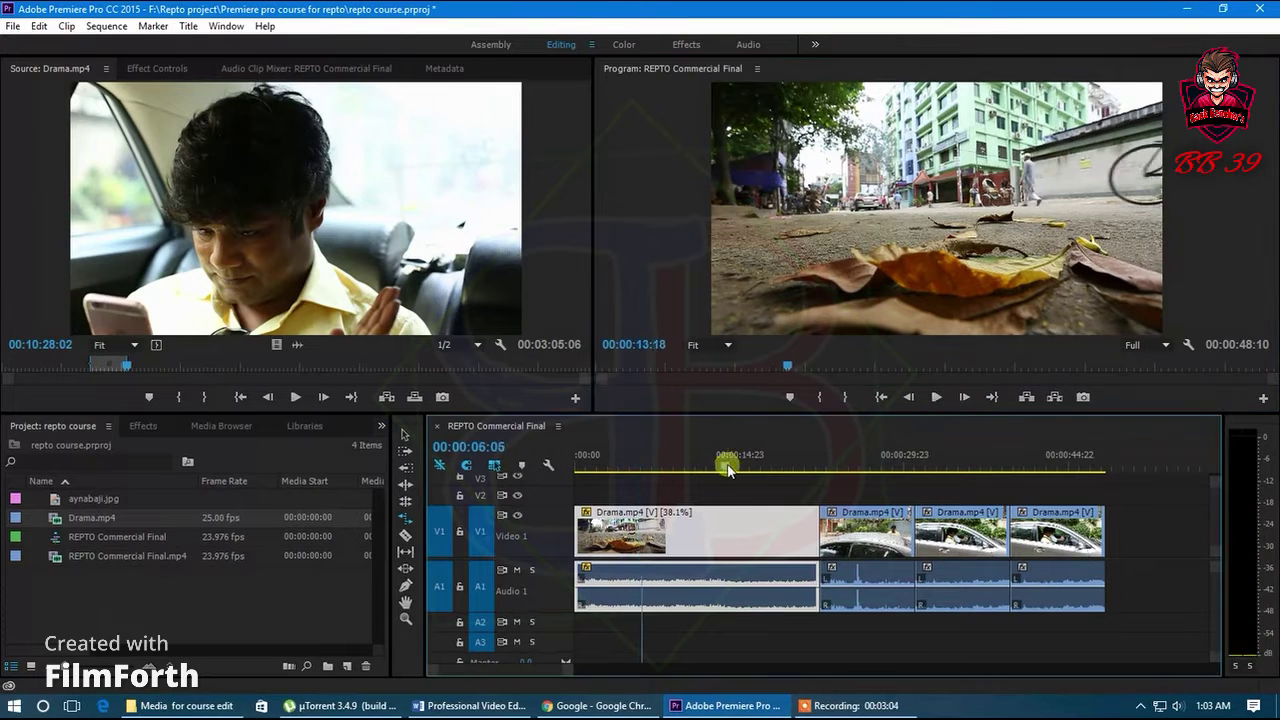
{"action": "left_click", "coordinate": [726, 460]}
{"action": "left_click", "coordinate": [936, 397]}
{"action": "left_click_drag", "start_coordinate": [691, 461], "coordinate": [715, 480]}
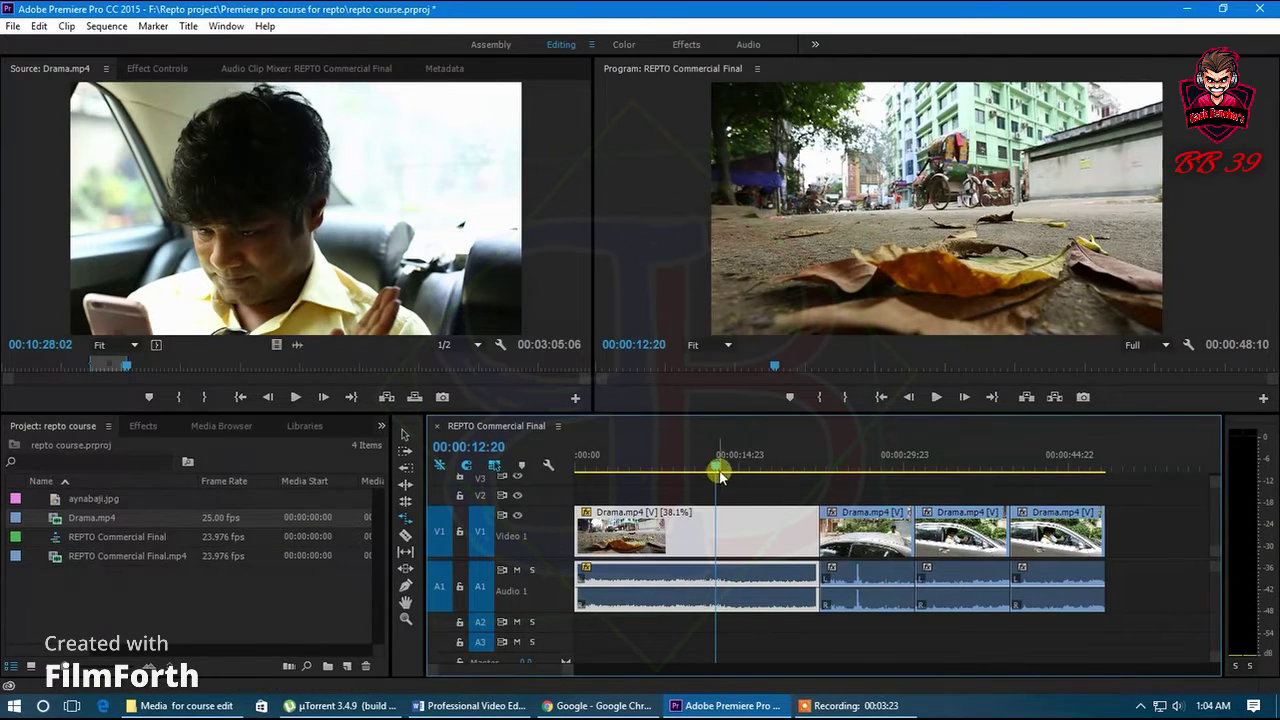
Rate-stretch the first clip's end back to a much shorter length and the second clip's start earlier, slowing the second to 49.76%
{"action": "left_click_drag", "start_coordinate": [716, 472], "coordinate": [843, 497]}
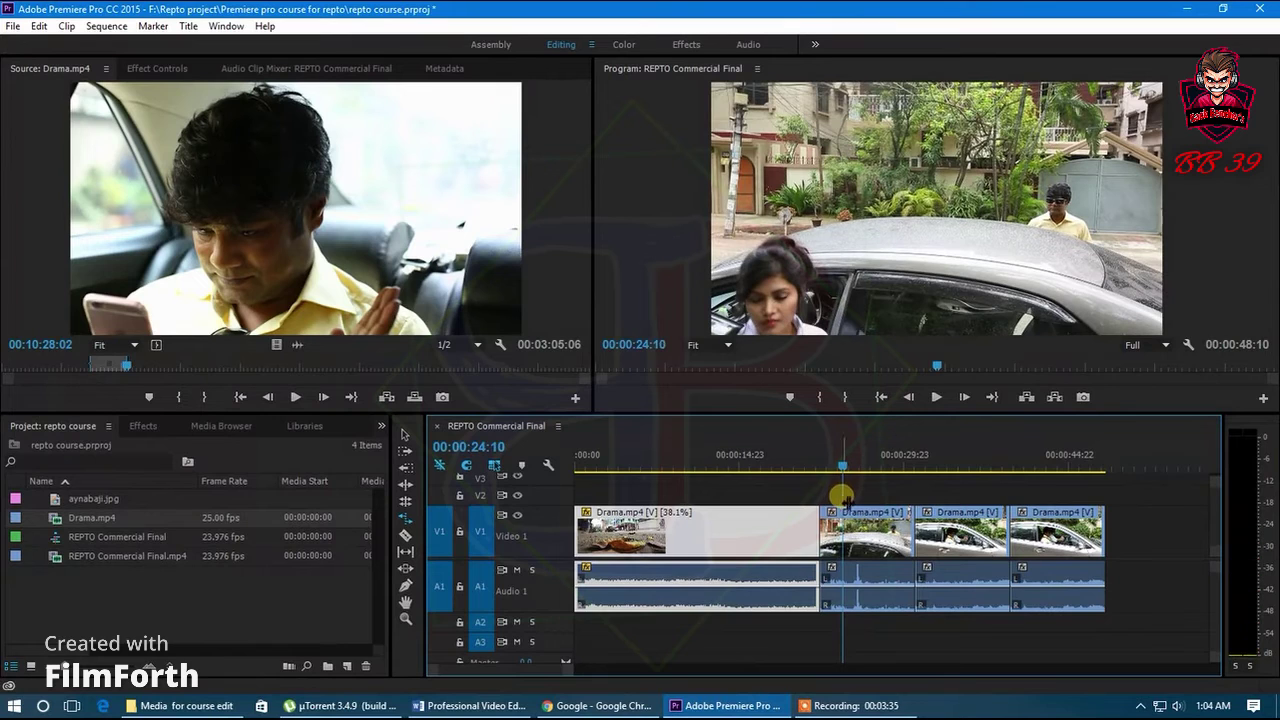
{"action": "key", "text": "r"}
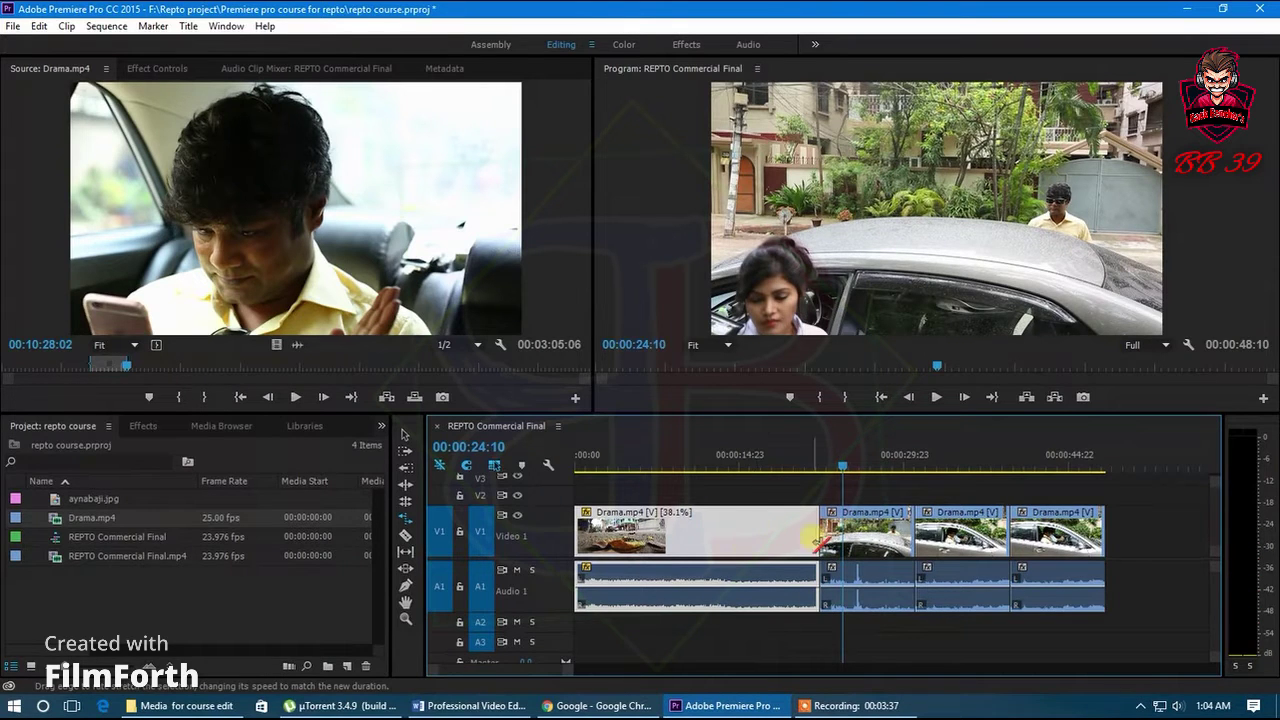
{"action": "left_click_drag", "start_coordinate": [810, 538], "coordinate": [601, 535]}
{"action": "left_click_drag", "start_coordinate": [822, 531], "coordinate": [725, 531]}
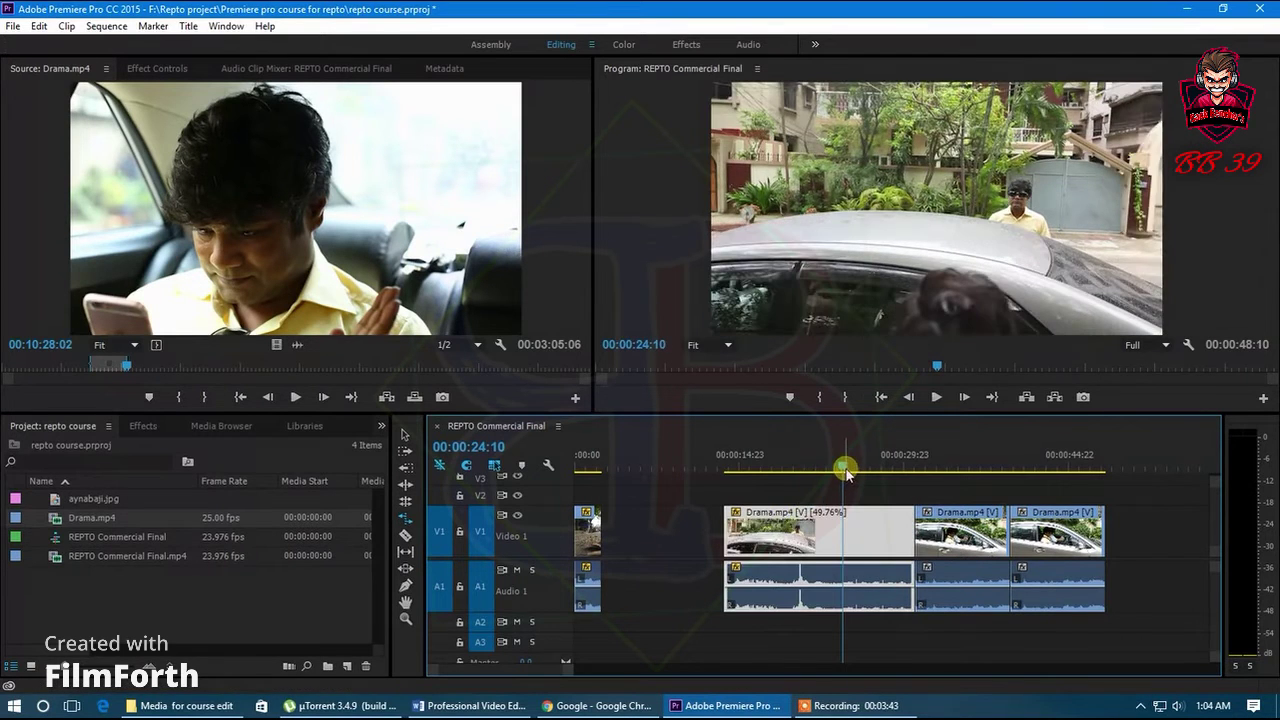
Play the slowed second clip from 00:00:21:03 and stop playback at about 00:00:28:20
{"action": "left_click_drag", "start_coordinate": [848, 470], "coordinate": [808, 482]}
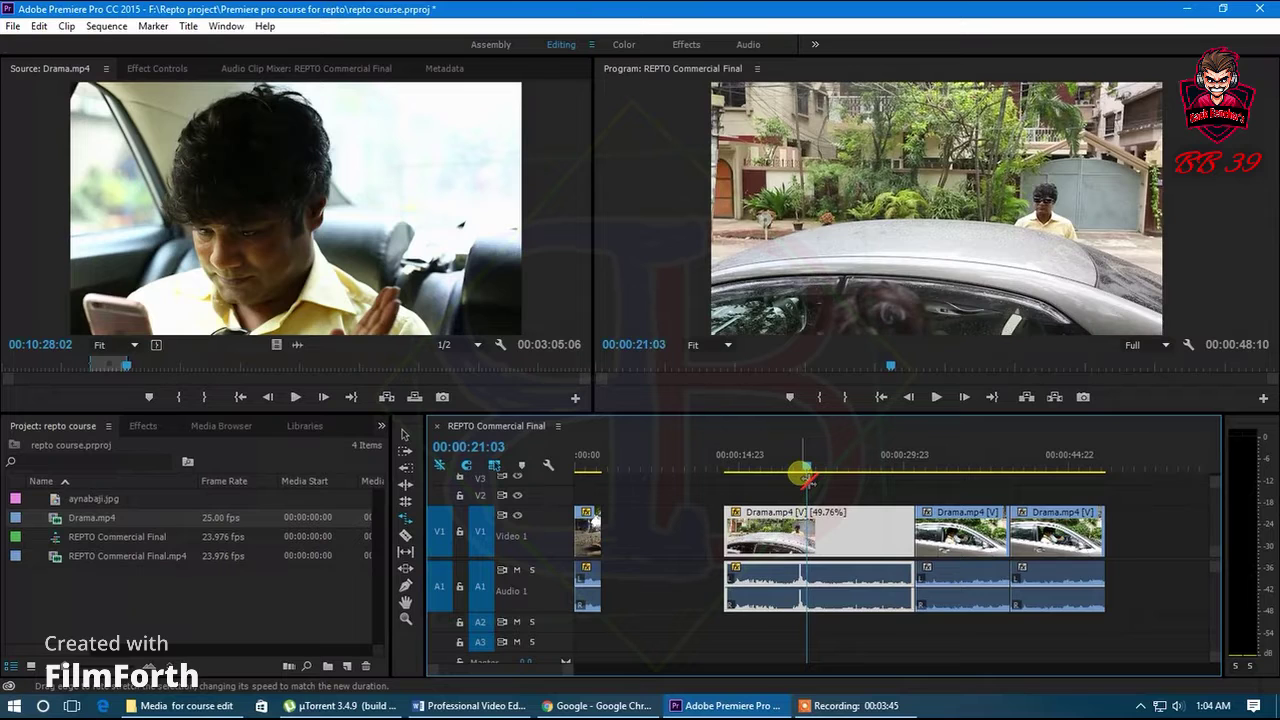
{"action": "key", "text": "space"}
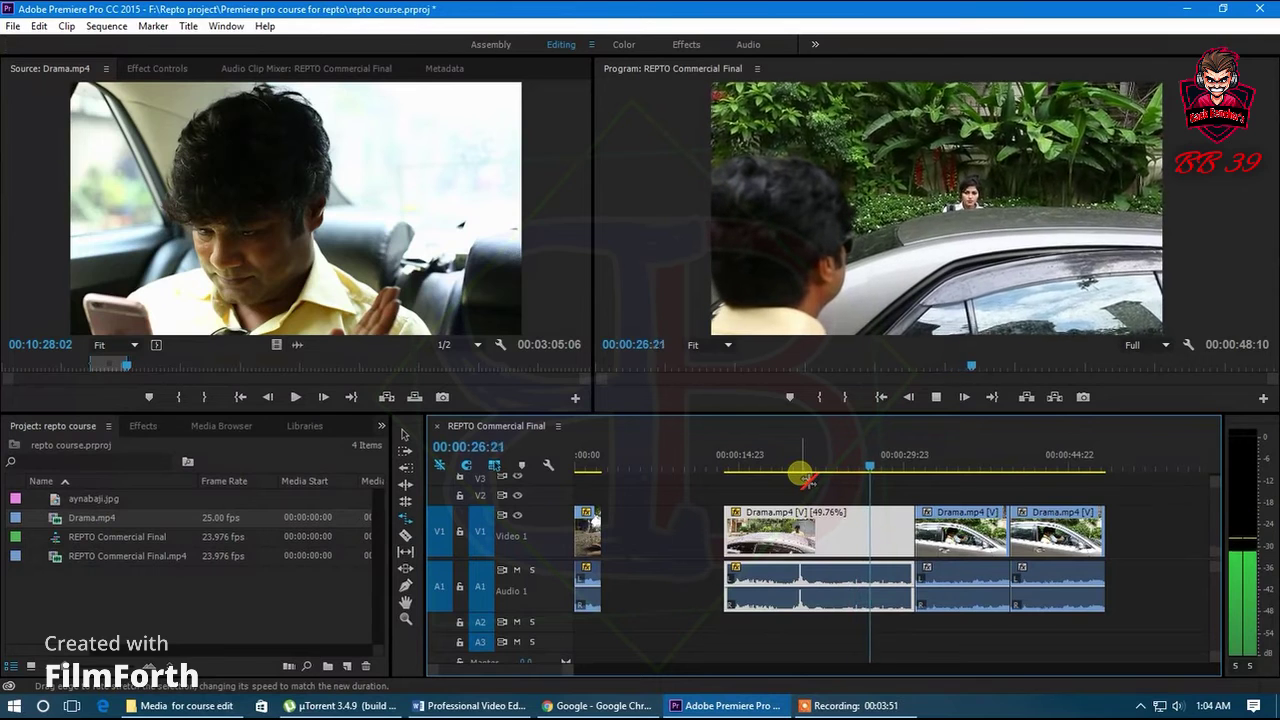
{"action": "left_click", "coordinate": [938, 397]}
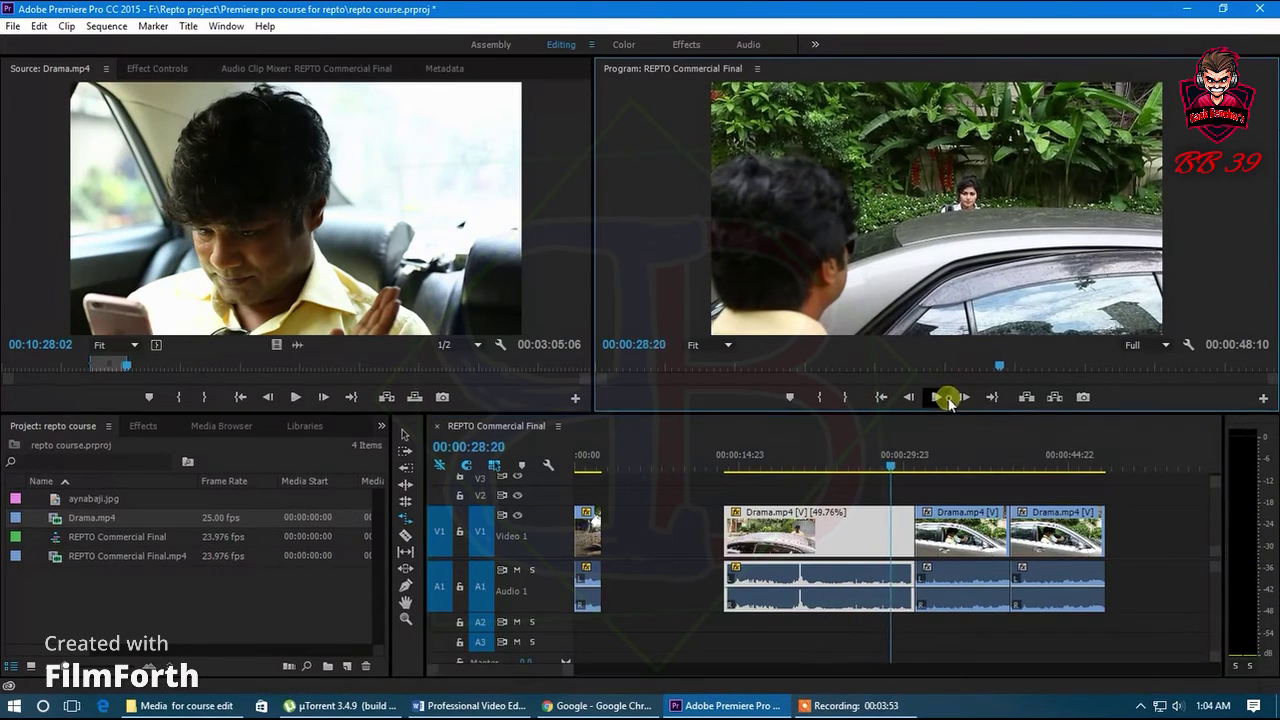
Speed up the second clip with the Rate Stretch tool by bringing its start later, to about 00:00:26:03
{"action": "left_click_drag", "start_coordinate": [828, 466], "coordinate": [777, 470]}
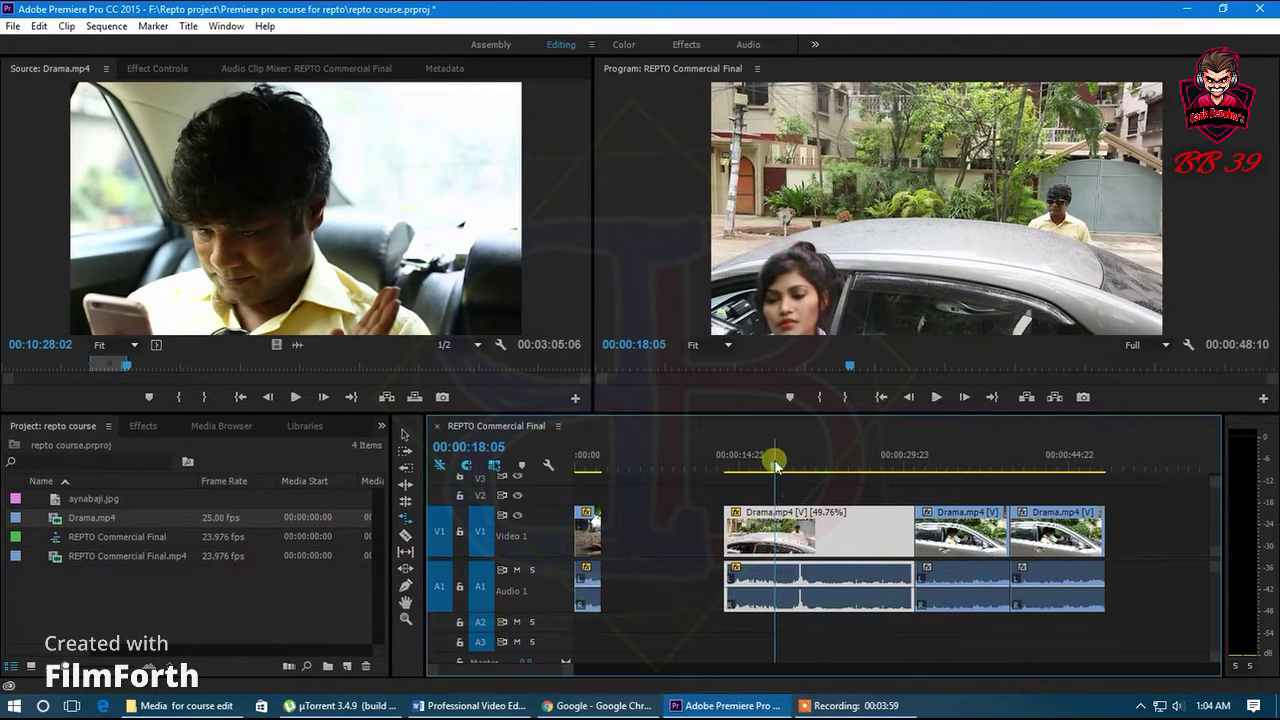
{"action": "left_click_drag", "start_coordinate": [775, 466], "coordinate": [801, 467]}
{"action": "left_click_drag", "start_coordinate": [727, 533], "coordinate": [864, 545]}
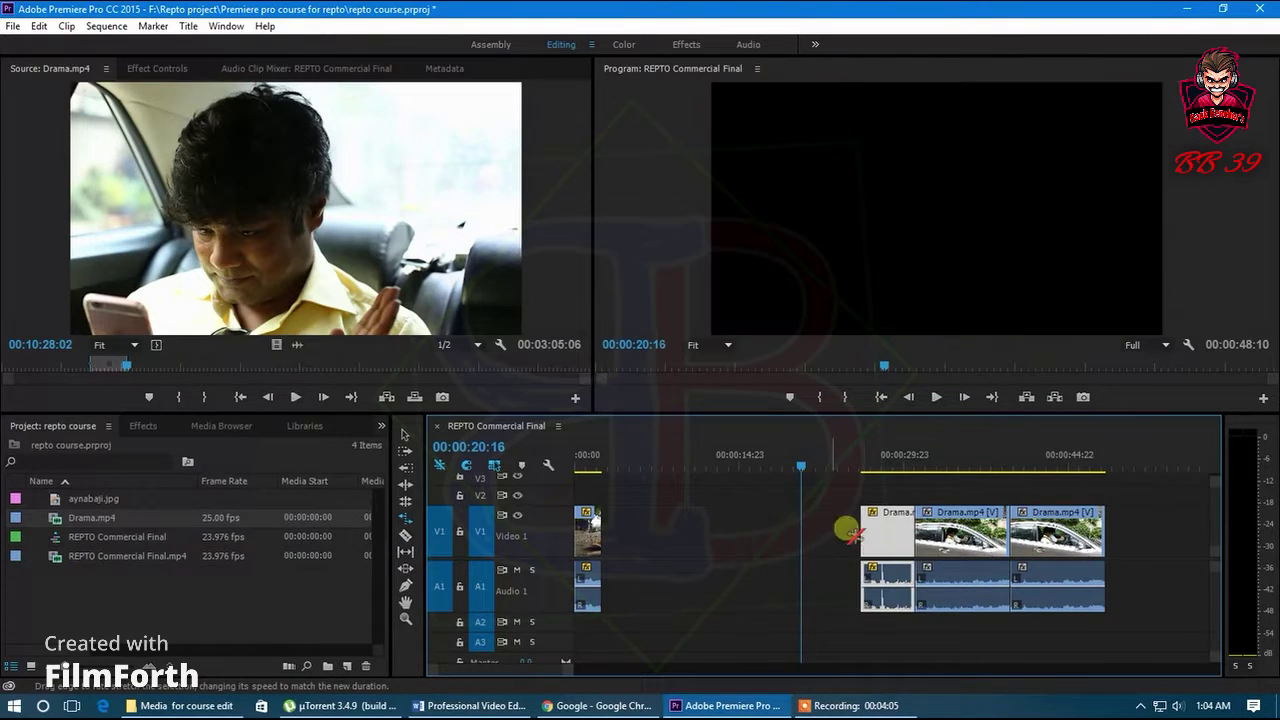
Play the sped-up second clip from about 00:00:26:05 with Audio 1 audible, and return the playhead to 00:00:10:03
{"action": "left_click_drag", "start_coordinate": [801, 466], "coordinate": [861, 482]}
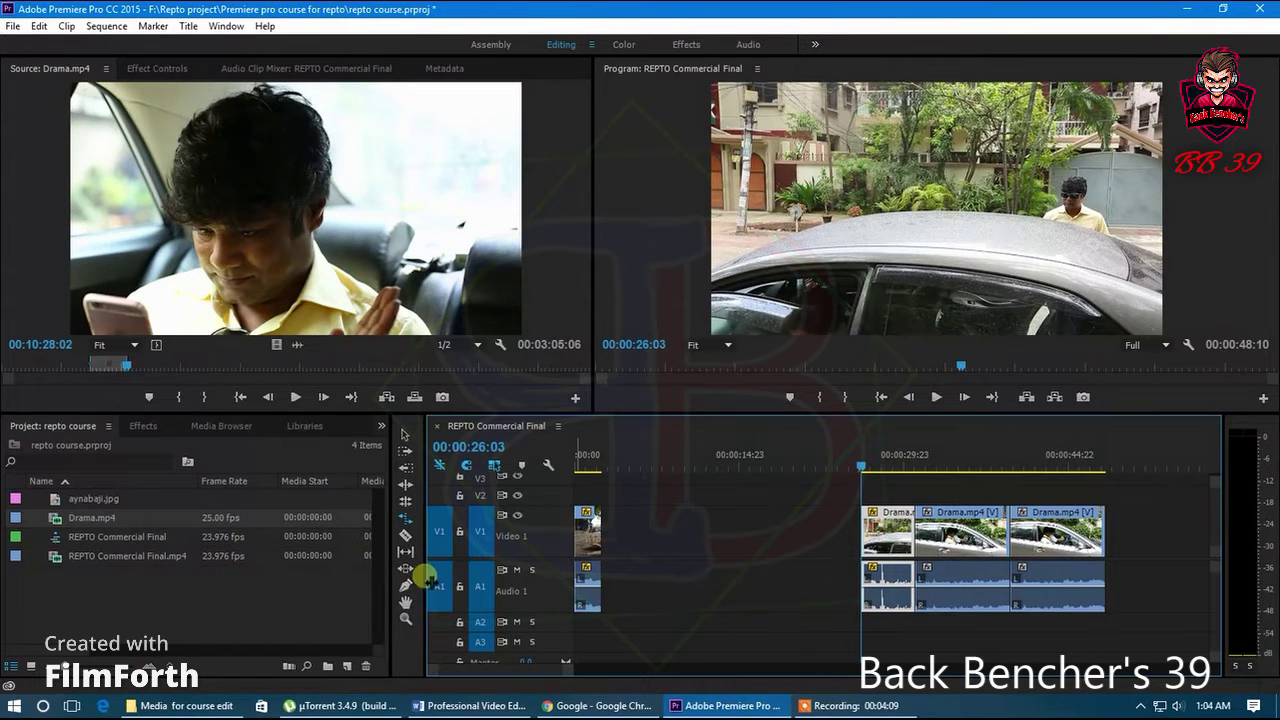
{"action": "left_click", "coordinate": [516, 570]}
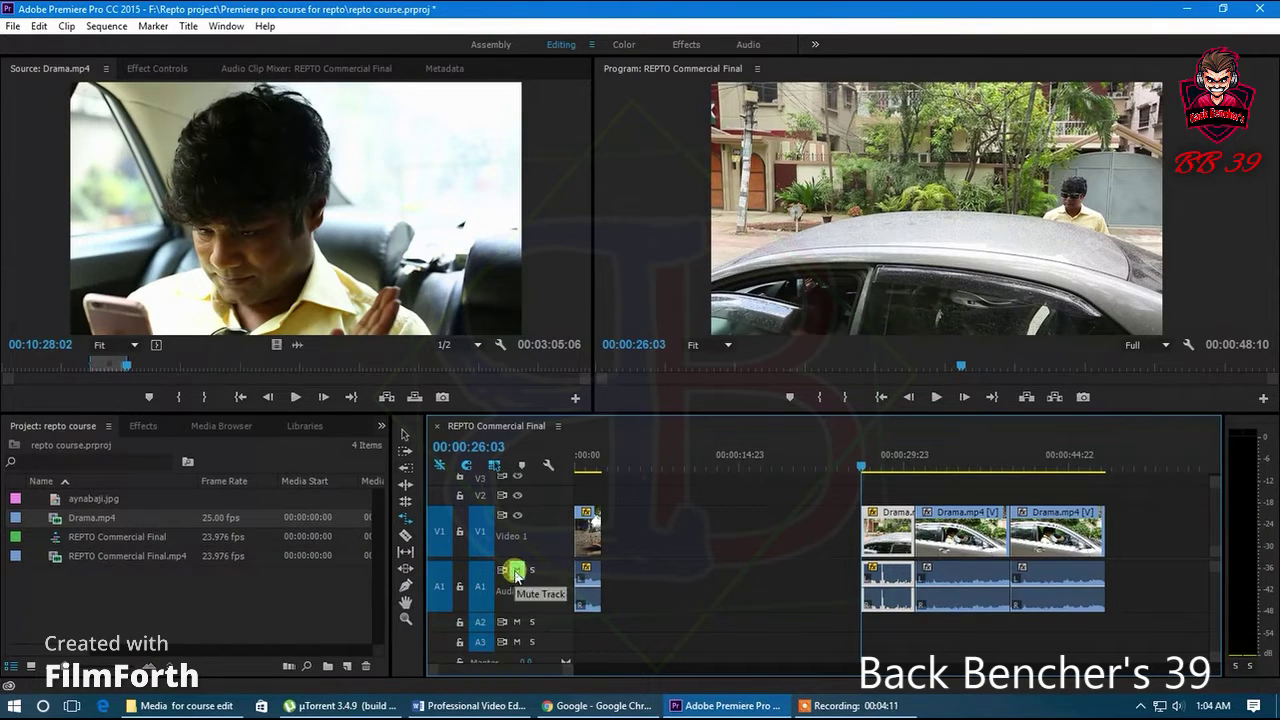
{"action": "left_click_drag", "start_coordinate": [862, 470], "coordinate": [867, 533]}
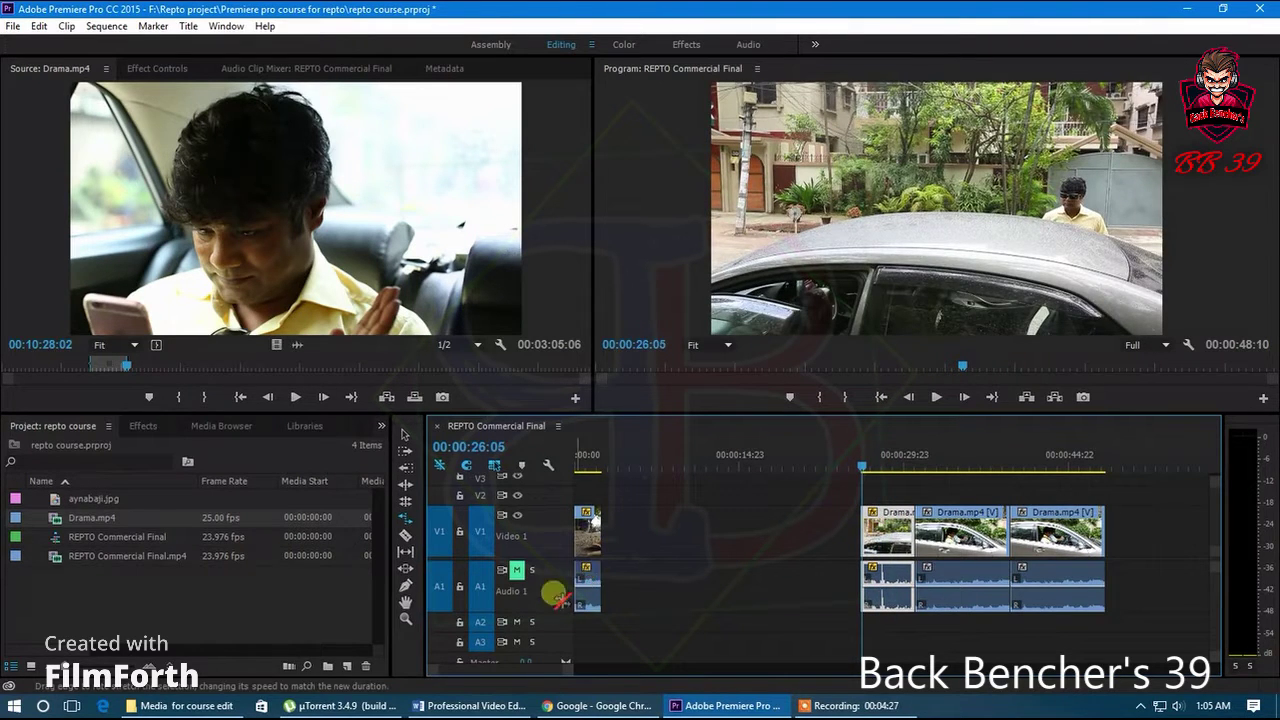
{"action": "left_click", "coordinate": [518, 572]}
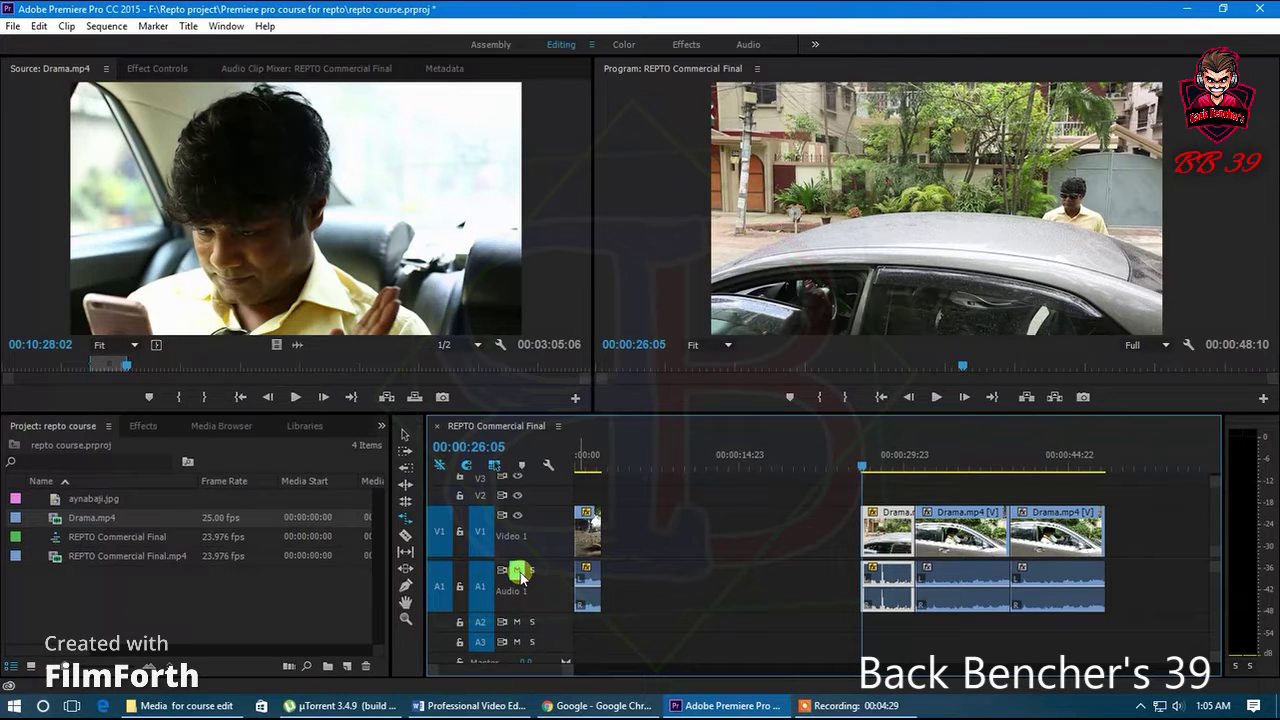
{"action": "left_click", "coordinate": [939, 403]}
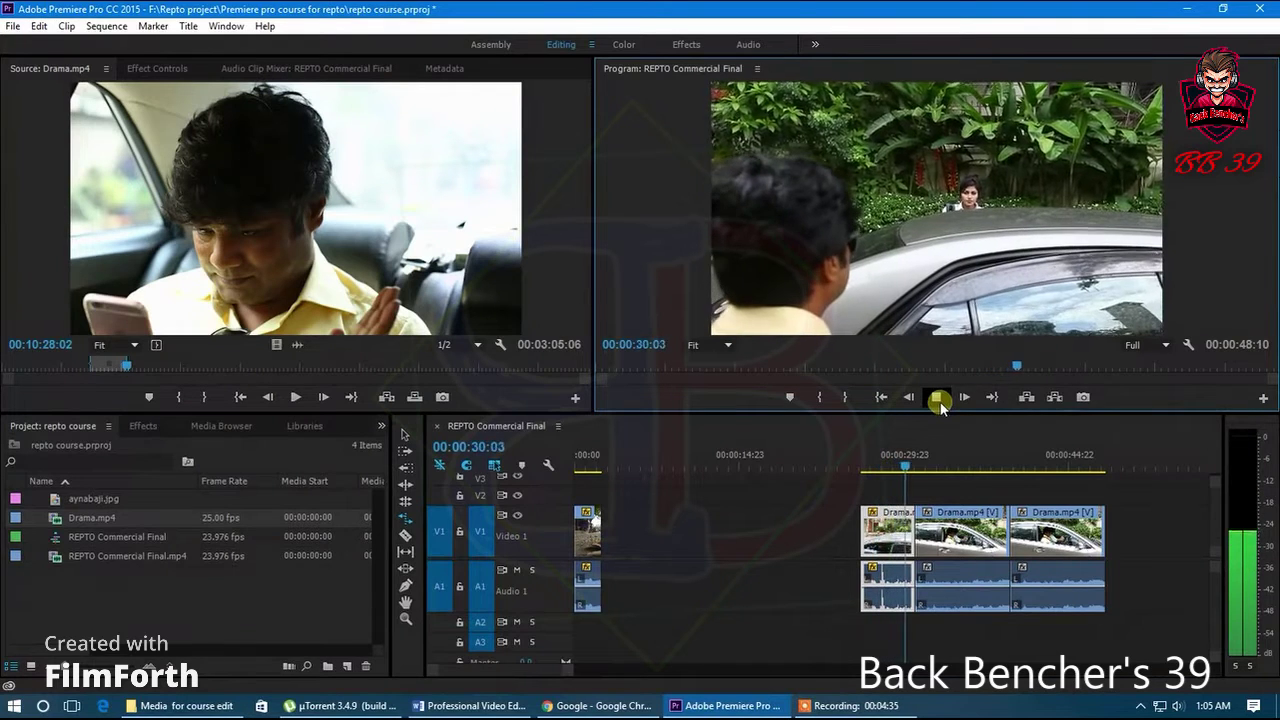
{"action": "left_click", "coordinate": [907, 468]}
{"action": "left_click_drag", "start_coordinate": [907, 468], "coordinate": [686, 468]}
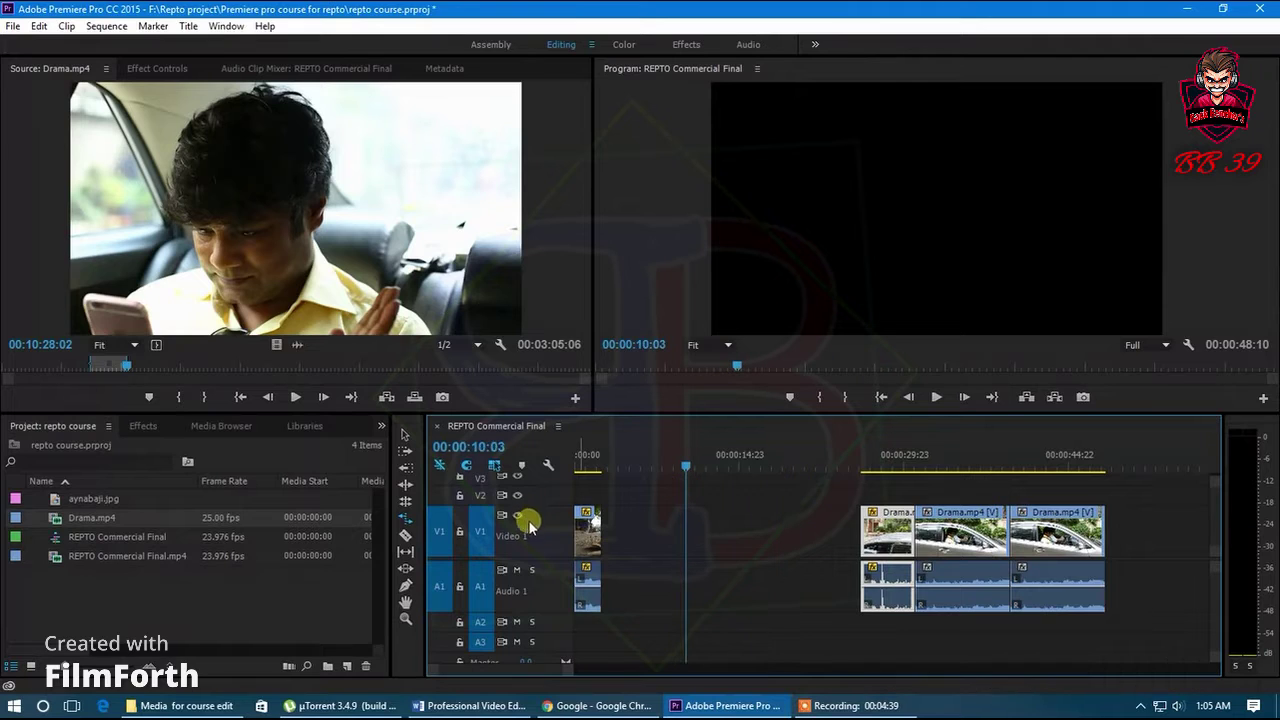
Switch to the Razor tool and scrub through the remaining clips to look for cut points, ending at 00:00:30:09
{"action": "left_click", "coordinate": [409, 521]}
{"action": "left_click", "coordinate": [408, 537]}
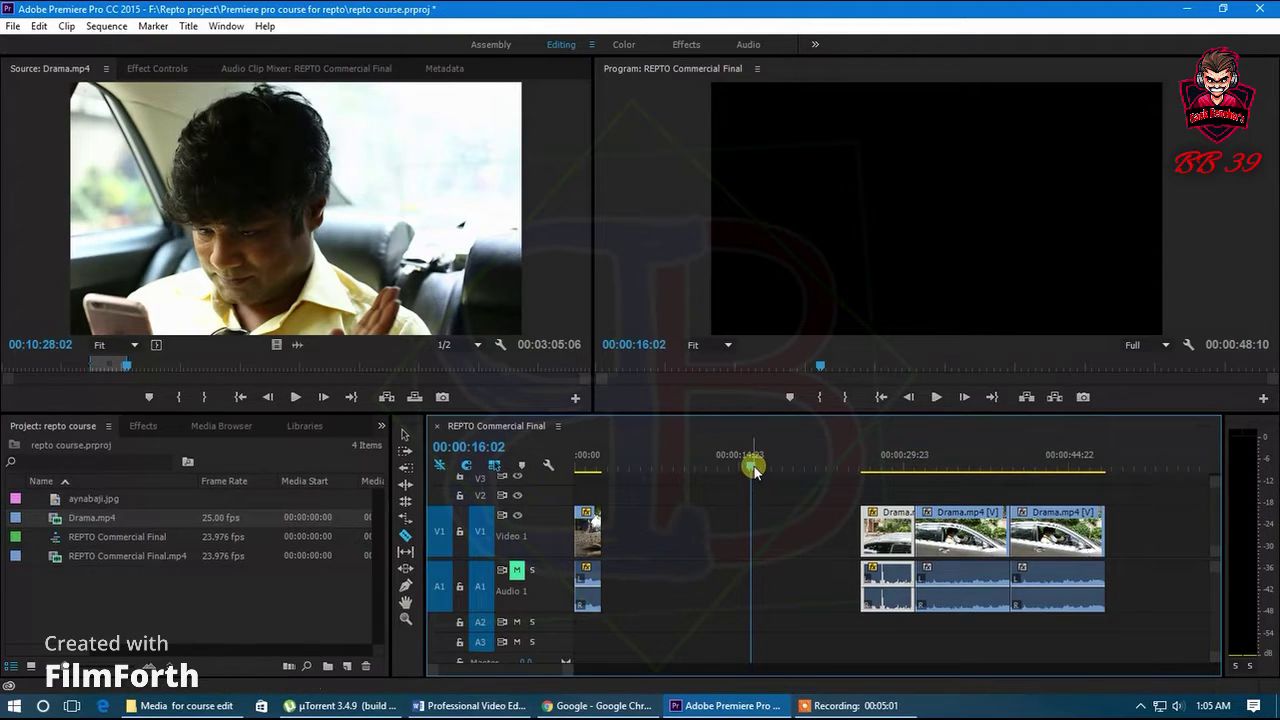
{"action": "left_click_drag", "start_coordinate": [754, 472], "coordinate": [957, 520]}
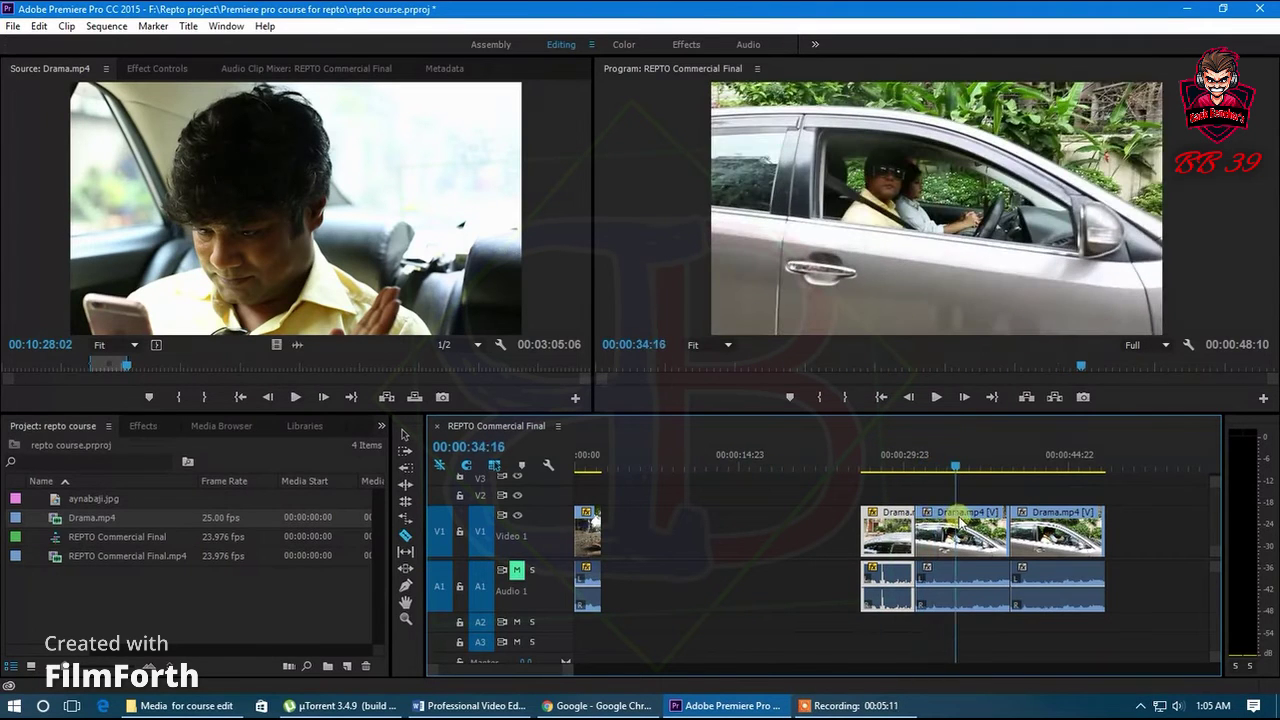
{"action": "left_click_drag", "start_coordinate": [957, 474], "coordinate": [930, 497]}
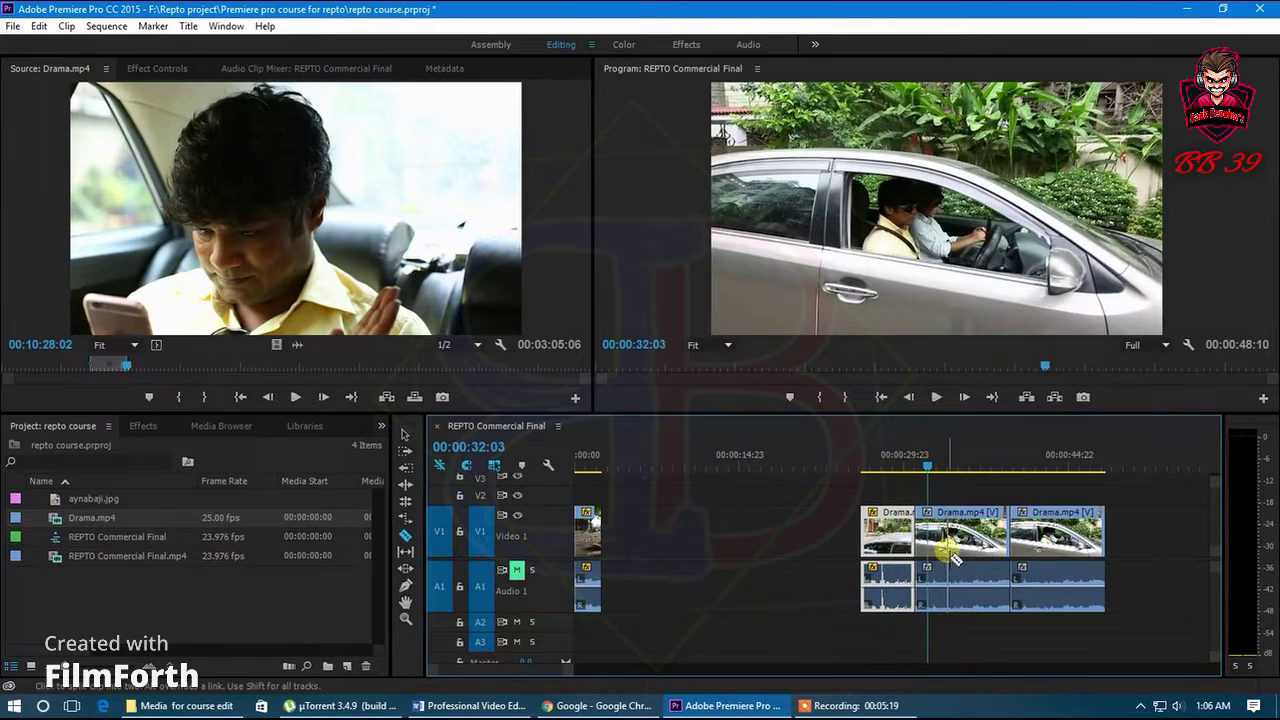
{"action": "left_click", "coordinate": [404, 537]}
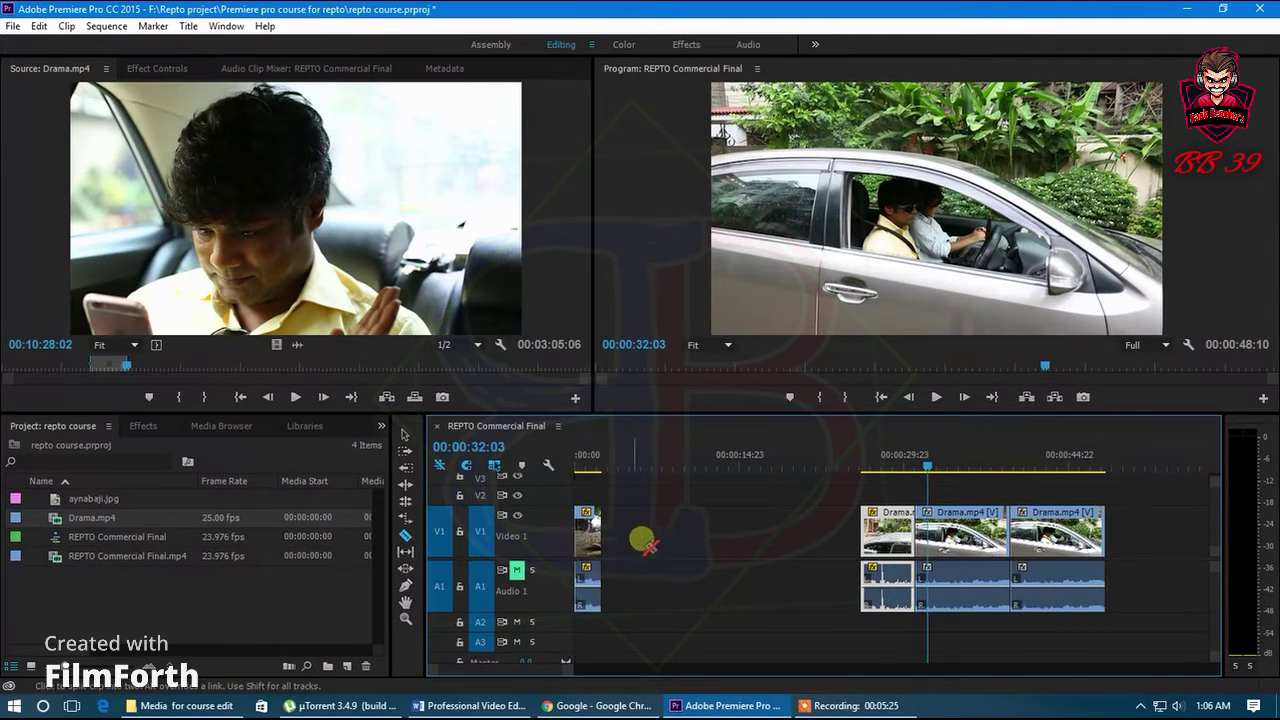
{"action": "left_click", "coordinate": [908, 462]}
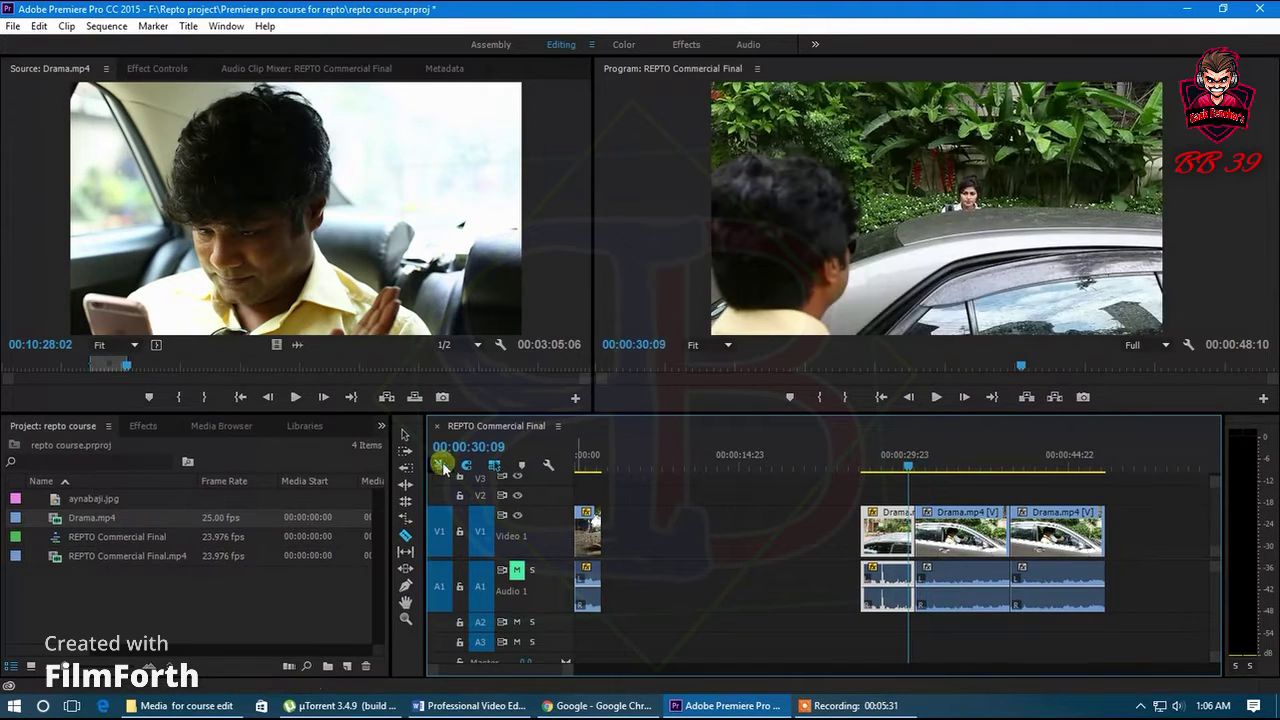
Delete the two rate-stretched clips and ripple-delete the empty gap before the remaining Drama.mp4 clips
{"action": "left_click", "coordinate": [406, 436]}
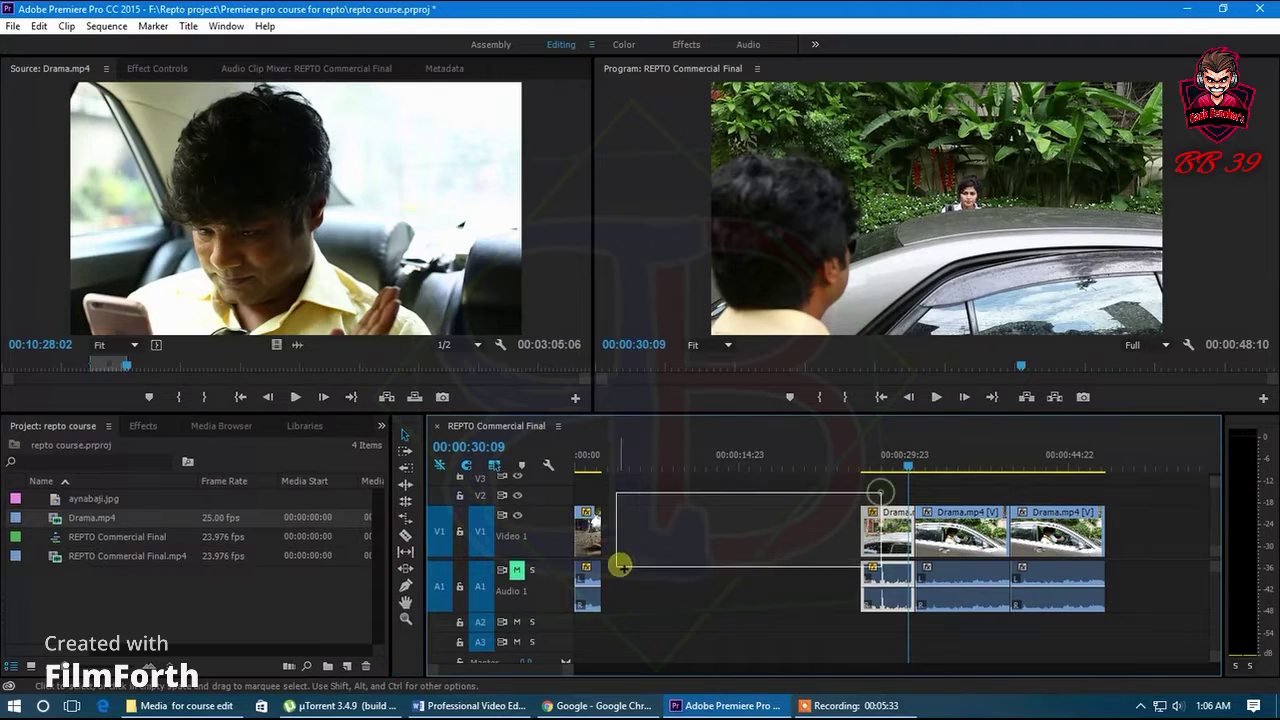
{"action": "key", "text": "Delete"}
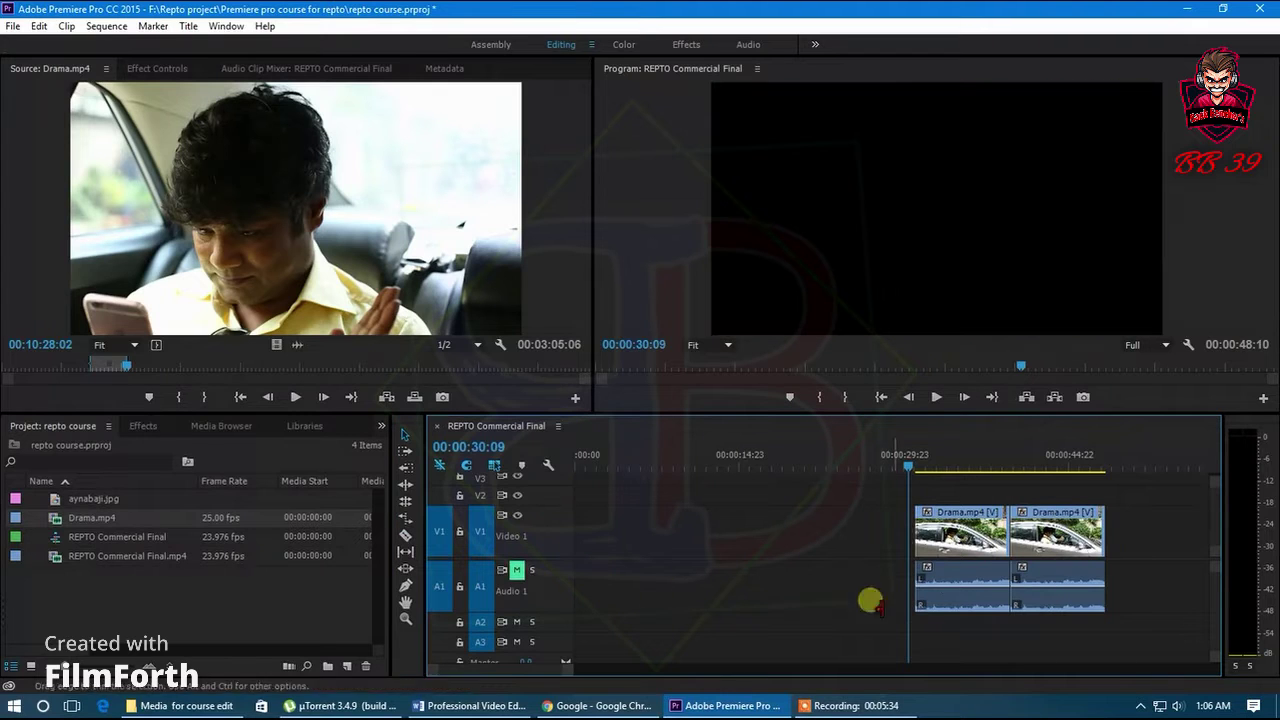
{"action": "right_click", "coordinate": [831, 529]}
{"action": "left_click", "coordinate": [884, 538]}
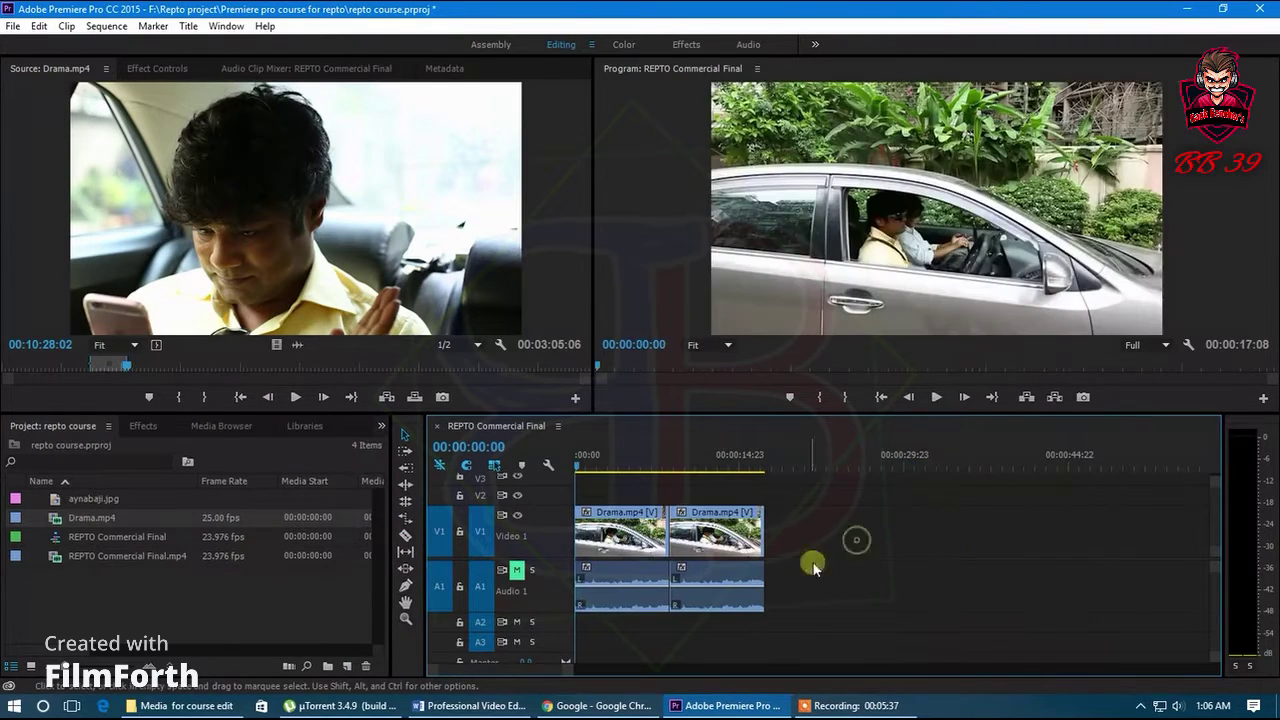
Cut the second clip with the Razor tool at 00:00:13:10 and 00:00:16:01
{"action": "left_click", "coordinate": [582, 465]}
{"action": "left_click", "coordinate": [408, 536]}
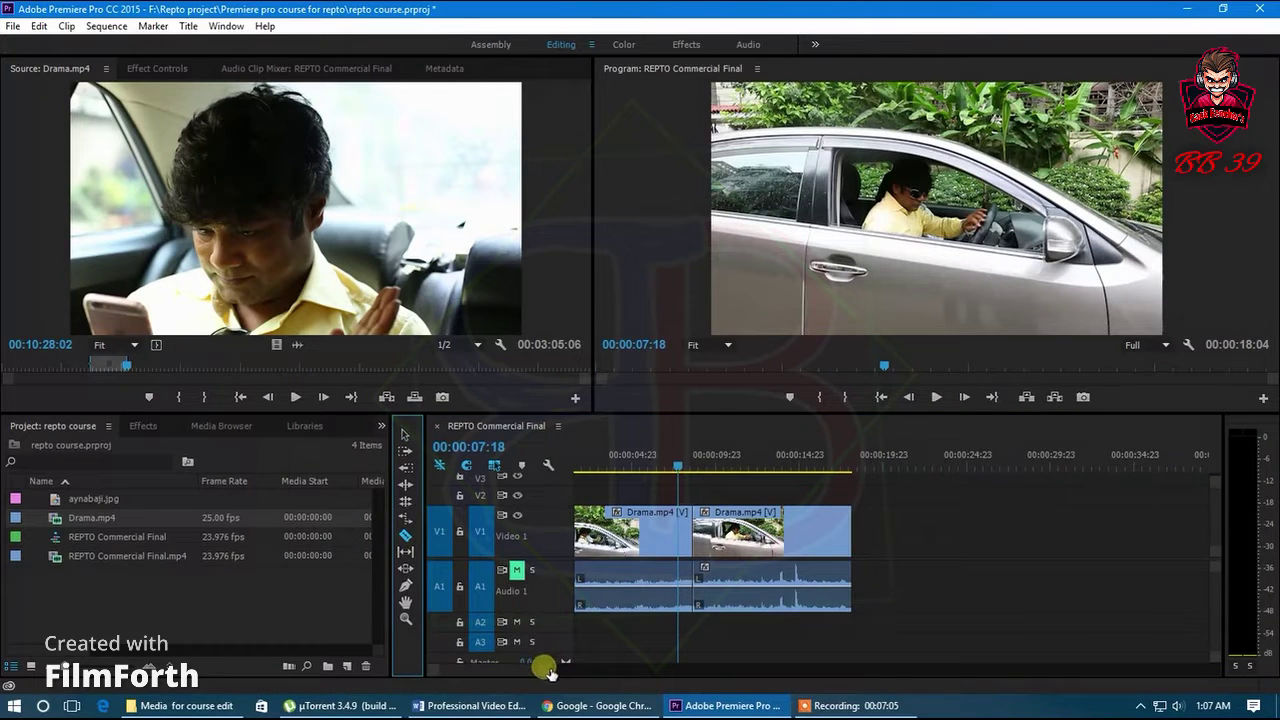
{"action": "scroll", "coordinate": [548, 671], "scroll_direction": "up", "scroll_amount": 3}
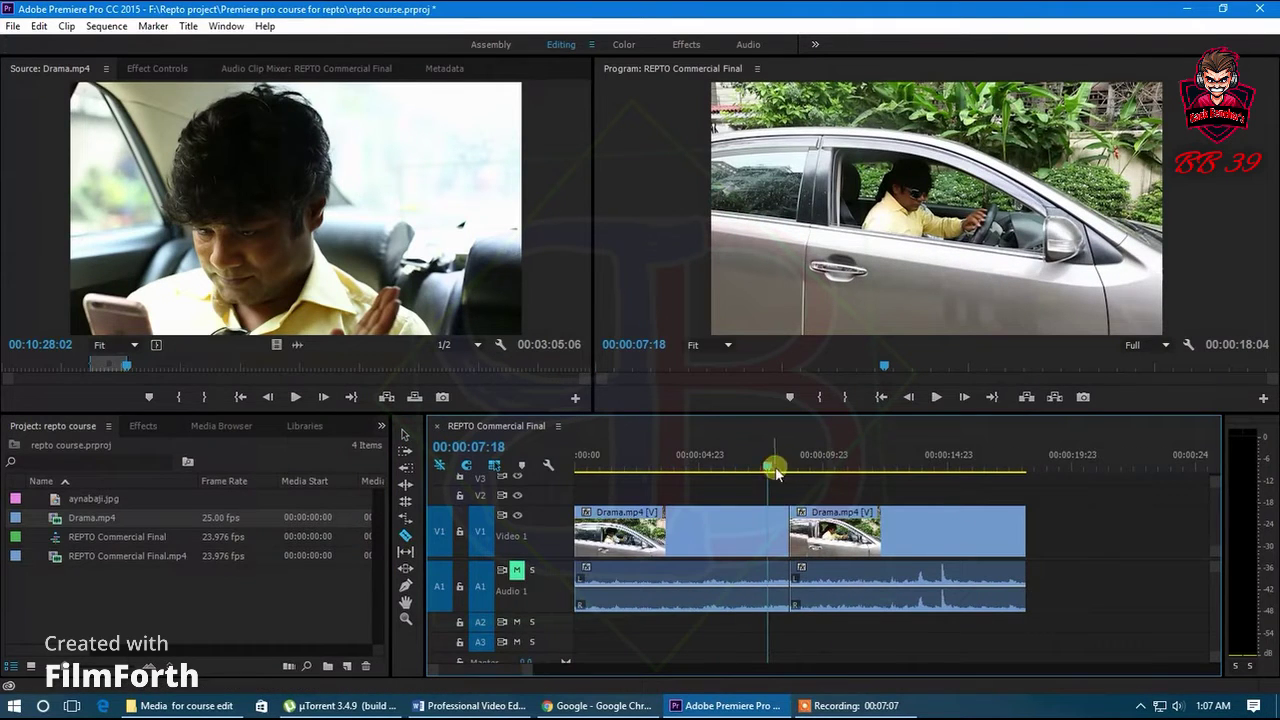
{"action": "left_click_drag", "start_coordinate": [775, 470], "coordinate": [922, 550]}
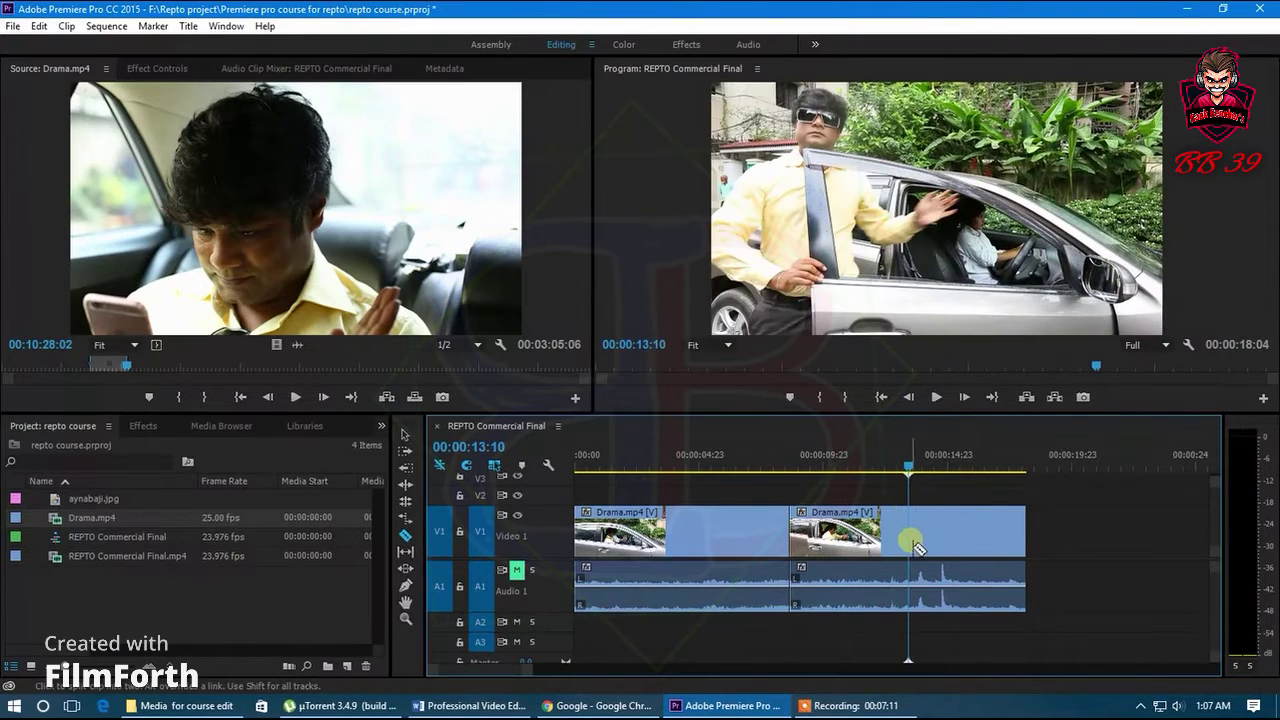
{"action": "left_click", "coordinate": [912, 545]}
{"action": "left_click_drag", "start_coordinate": [912, 470], "coordinate": [972, 468]}
{"action": "left_click", "coordinate": [970, 568]}
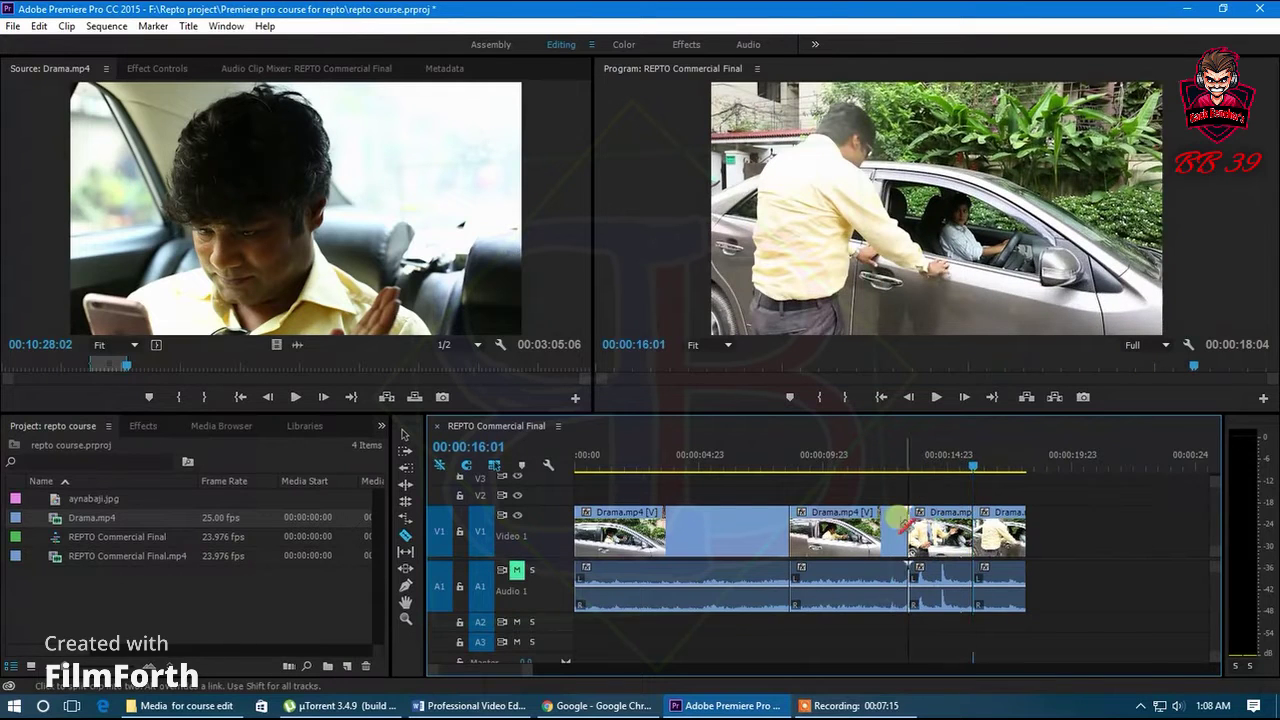
Razor three extra freehand cuts into the first clip and two into the second clip
{"action": "left_click", "coordinate": [634, 545]}
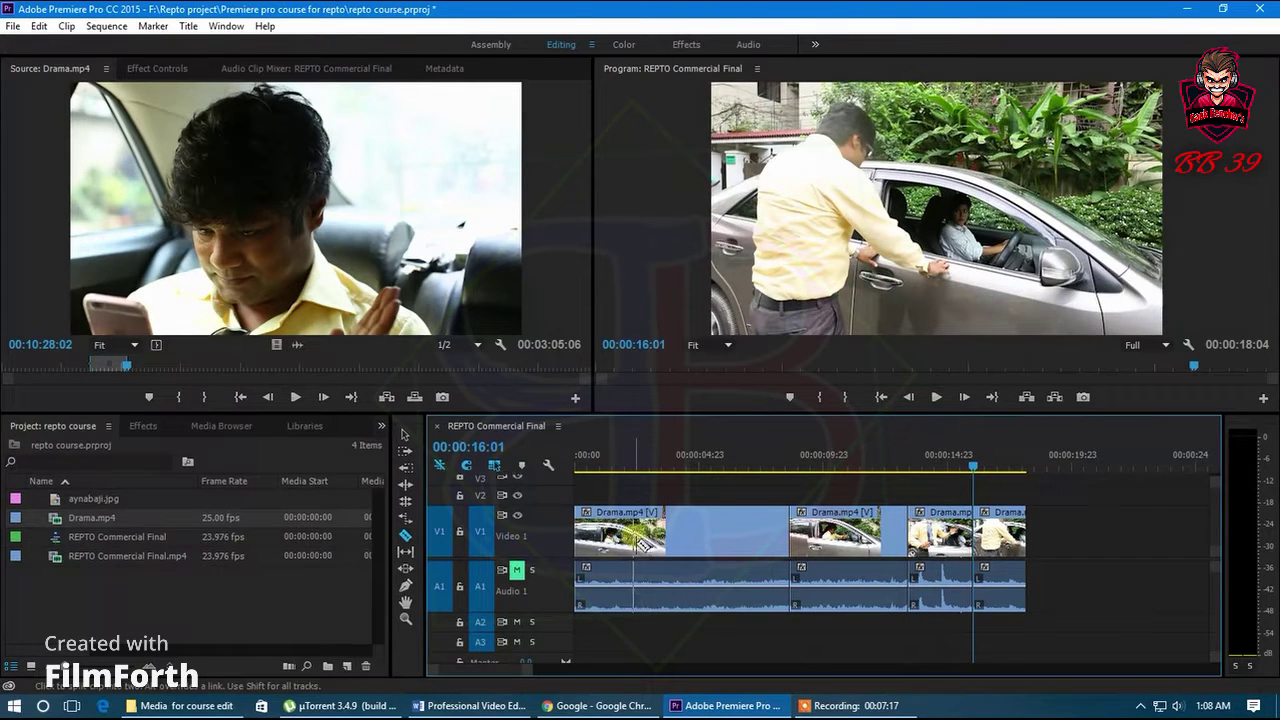
{"action": "left_click", "coordinate": [675, 545]}
{"action": "left_click", "coordinate": [722, 545]}
{"action": "left_click", "coordinate": [818, 545]}
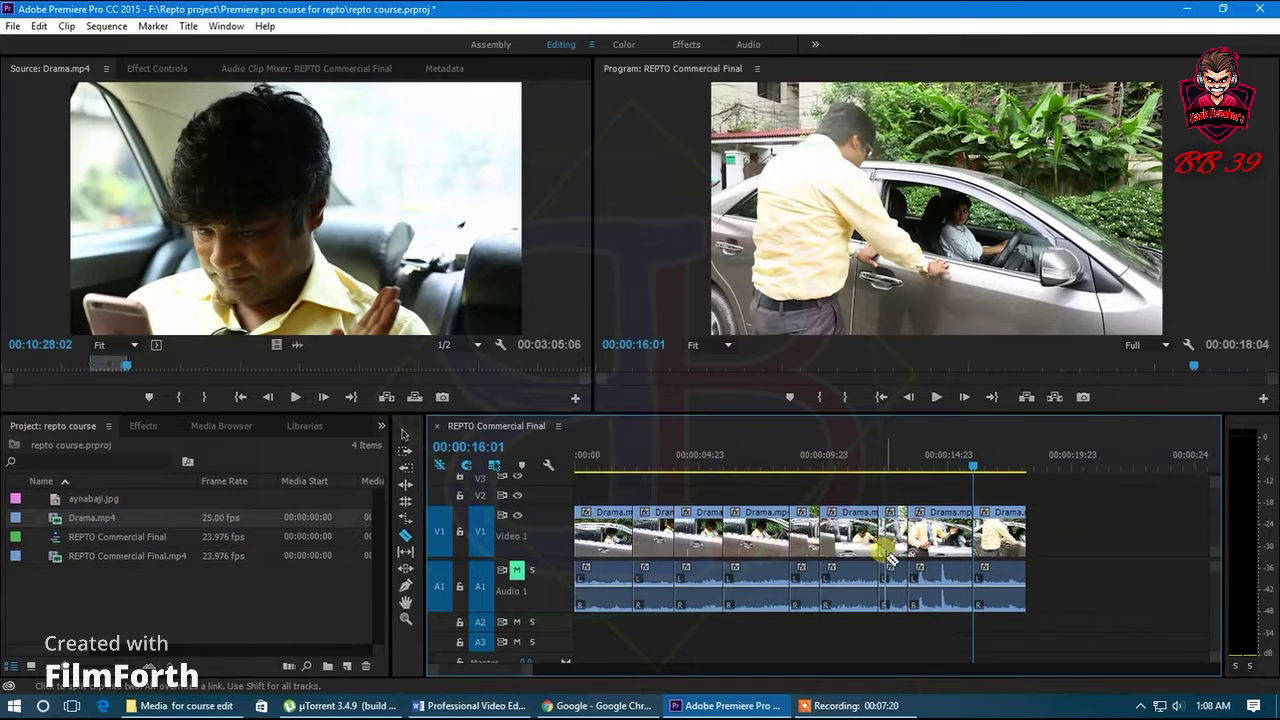
{"action": "left_click", "coordinate": [880, 545]}
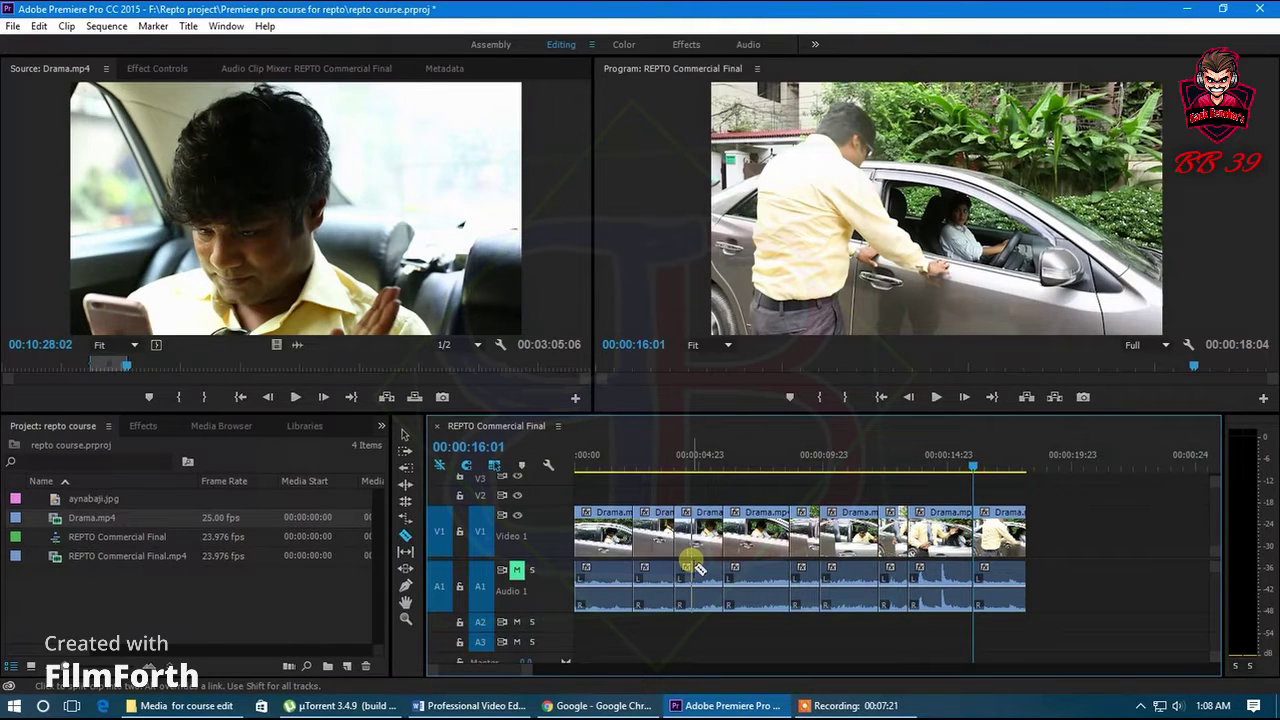
Undo the five extra freehand razor cuts in the first and second clips
{"action": "key", "text": "ctrl+z"}
{"action": "key", "text": "ctrl+z"}
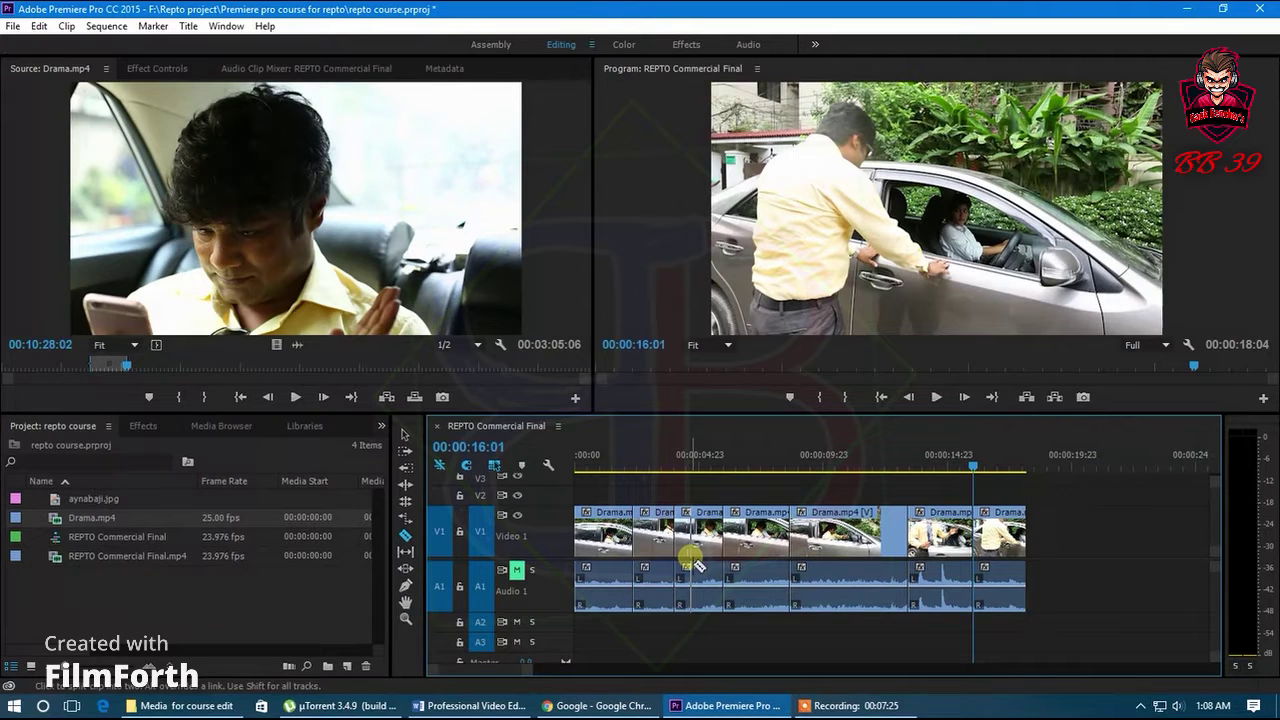
{"action": "key", "text": "ctrl+z"}
{"action": "key", "text": "ctrl+z"}
{"action": "key", "text": "ctrl+z"}
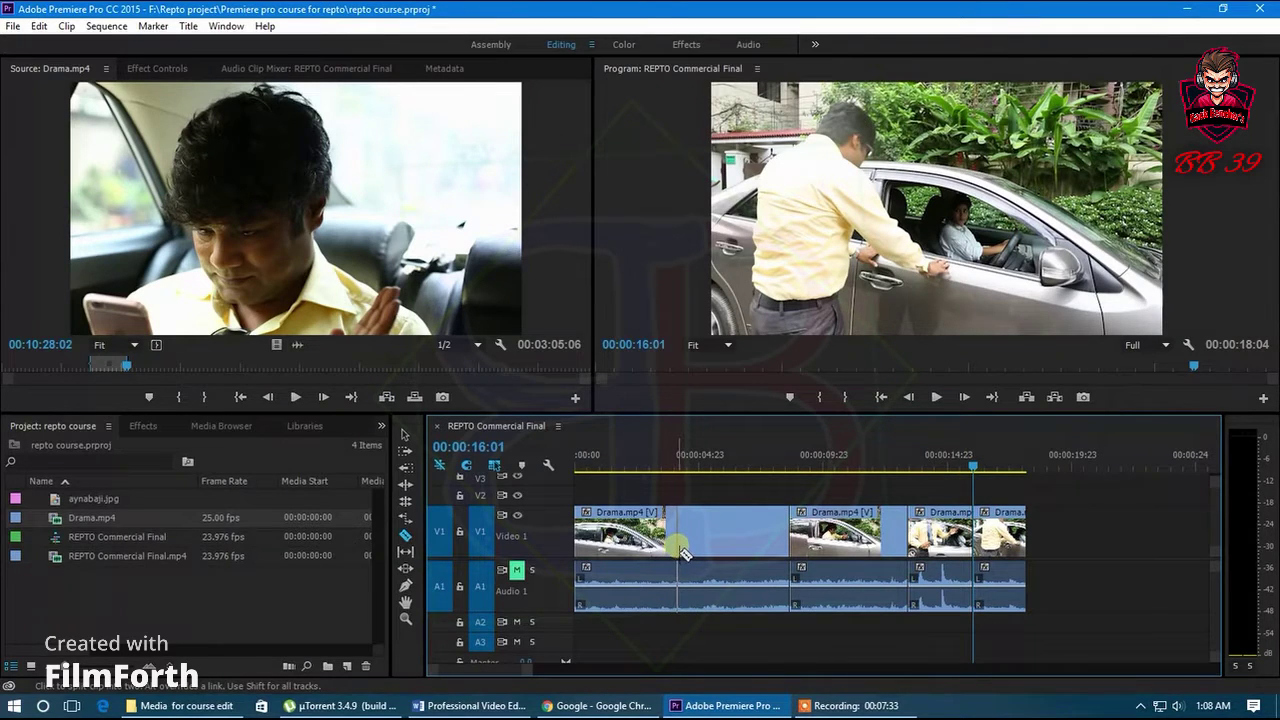
Cut the first clip with the Razor tool at the playhead position 00:00:04:04
{"action": "left_click", "coordinate": [973, 462]}
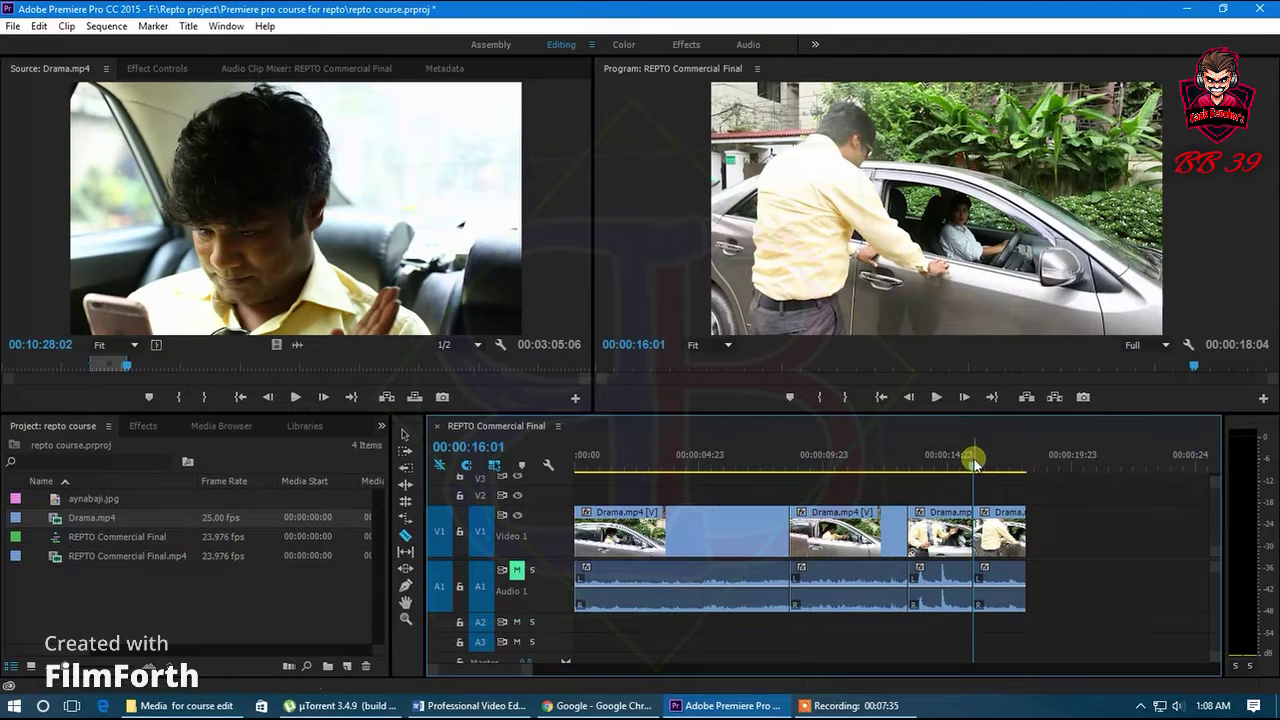
{"action": "left_click_drag", "start_coordinate": [973, 465], "coordinate": [679, 484]}
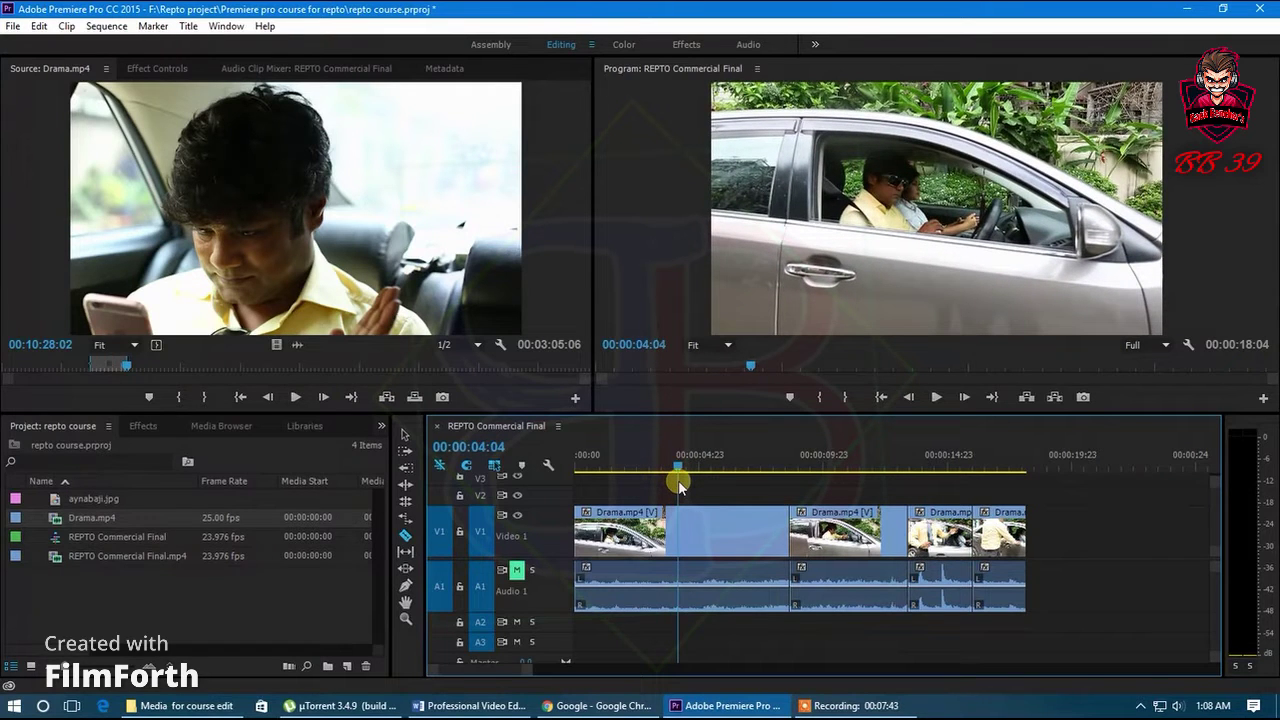
{"action": "left_click", "coordinate": [677, 546]}
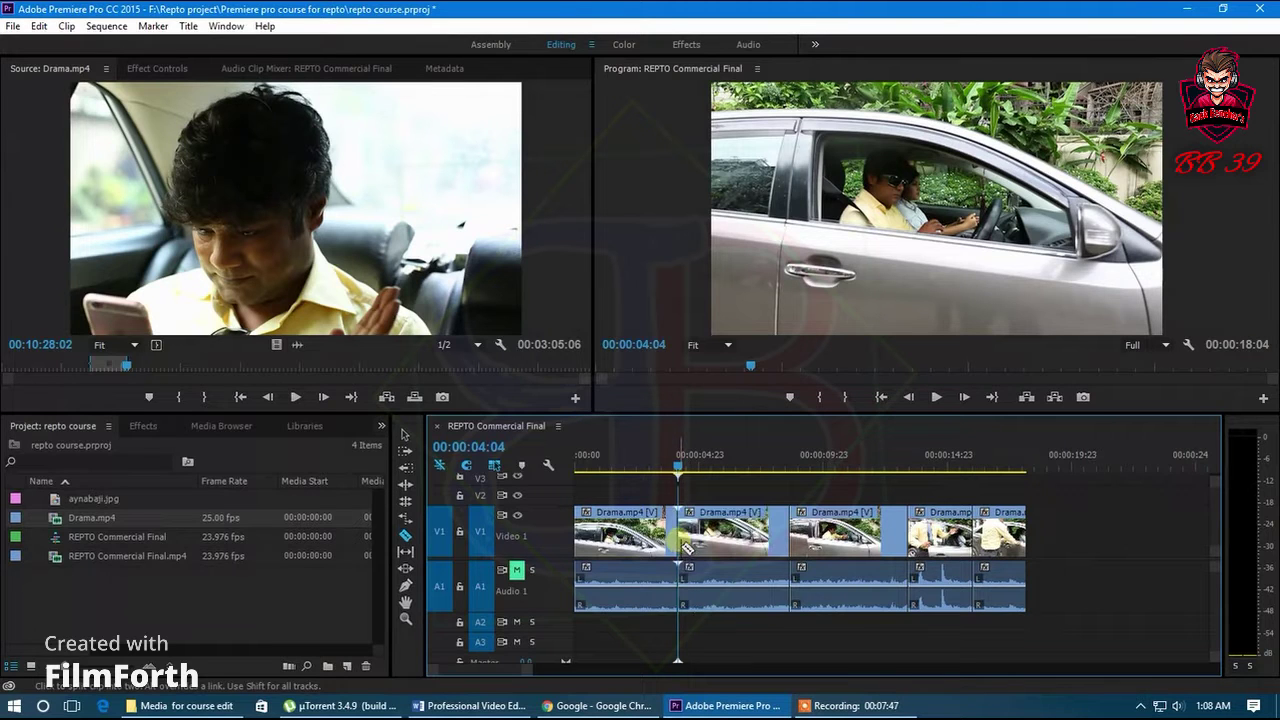
Examine how the playhead snaps around the first cut, leaving it just before the cut at 00:00:04:03
{"action": "key", "text": "="}
{"action": "key", "text": "="}
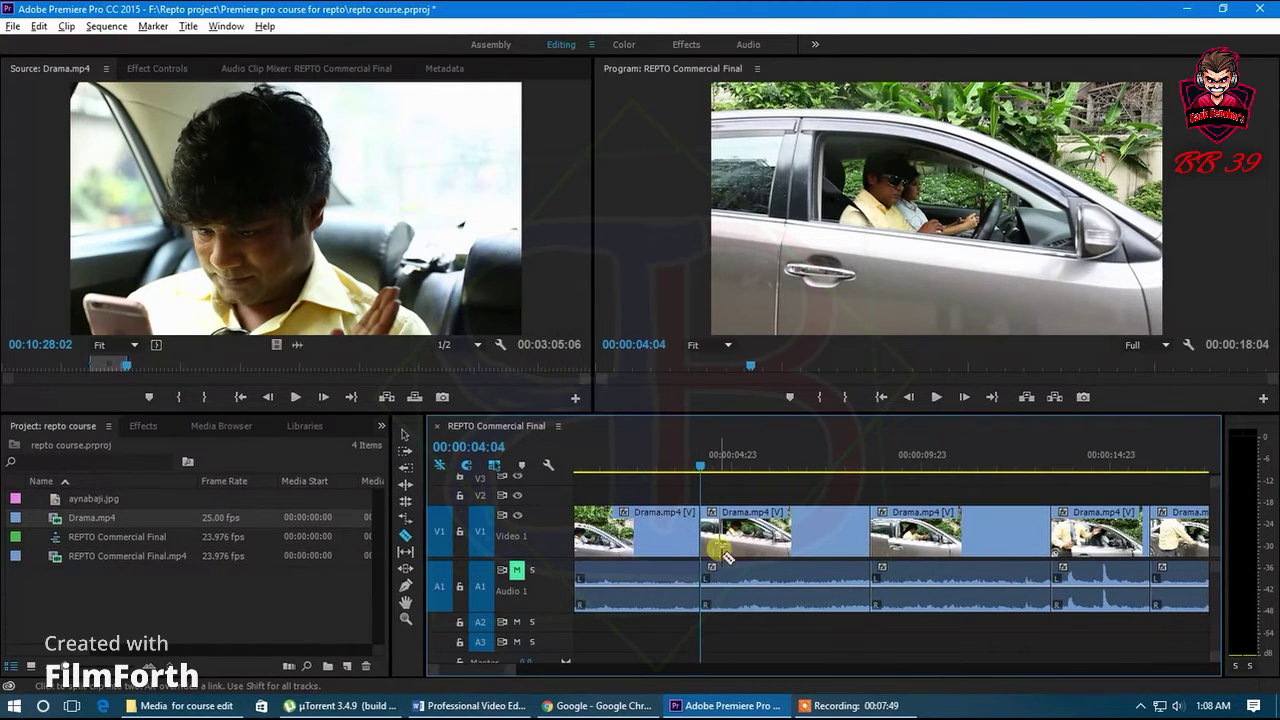
{"action": "mouse_move", "coordinate": [697, 470]}
{"action": "left_mouse_down"}
{"action": "mouse_move", "coordinate": [701, 481]}
{"action": "mouse_move", "coordinate": [686, 480]}
{"action": "mouse_move", "coordinate": [702, 474]}
{"action": "mouse_move", "coordinate": [684, 467]}
{"action": "mouse_move", "coordinate": [705, 476]}
{"action": "left_mouse_up"}
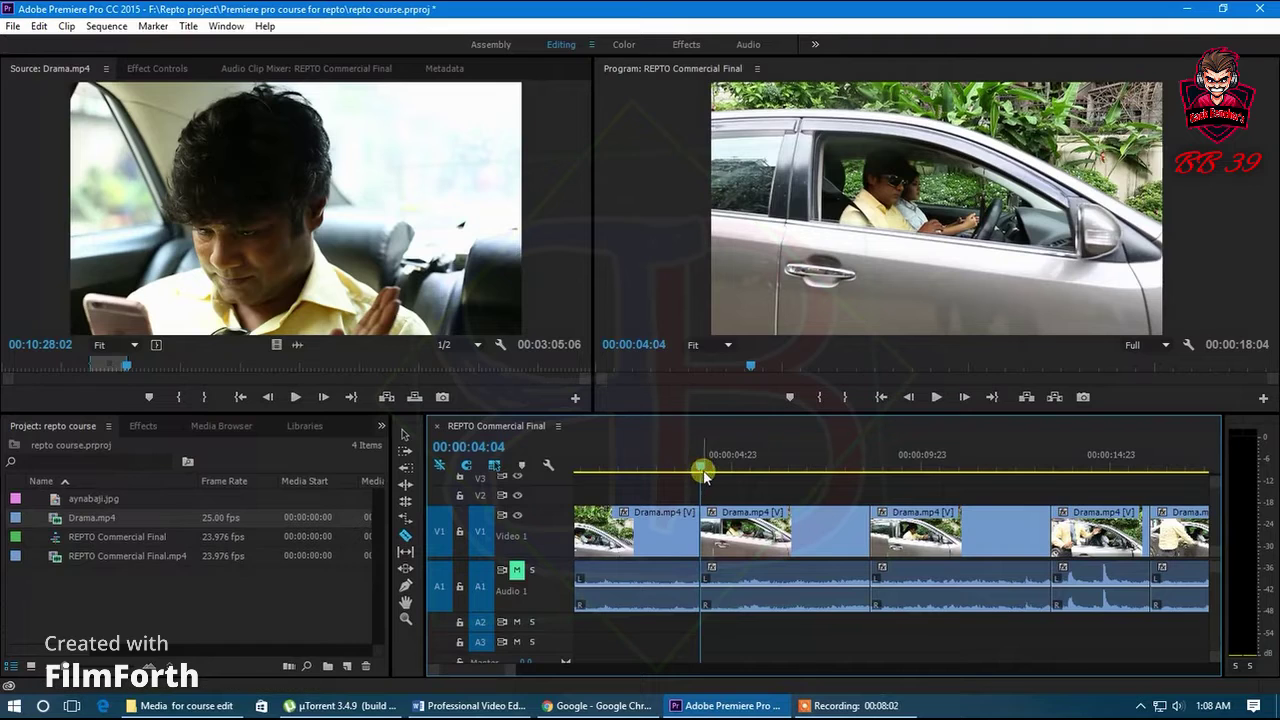
{"action": "left_click", "coordinate": [477, 467]}
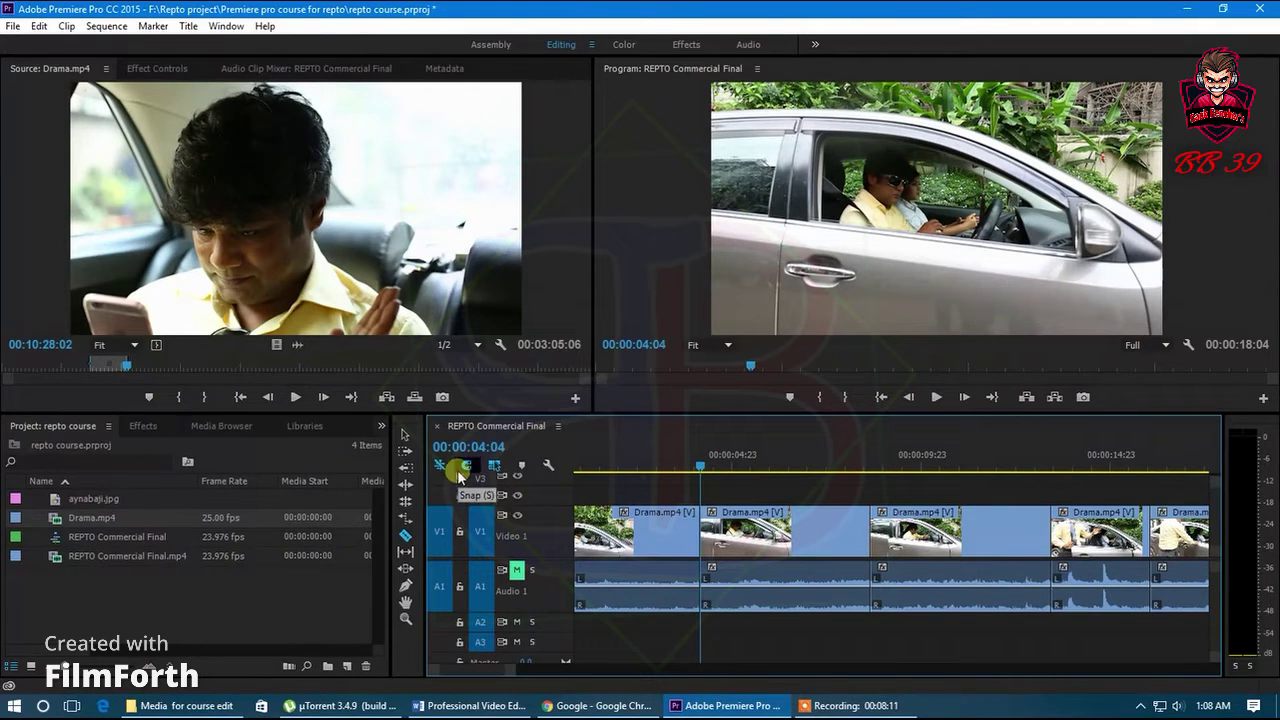
{"action": "left_click", "coordinate": [697, 468]}
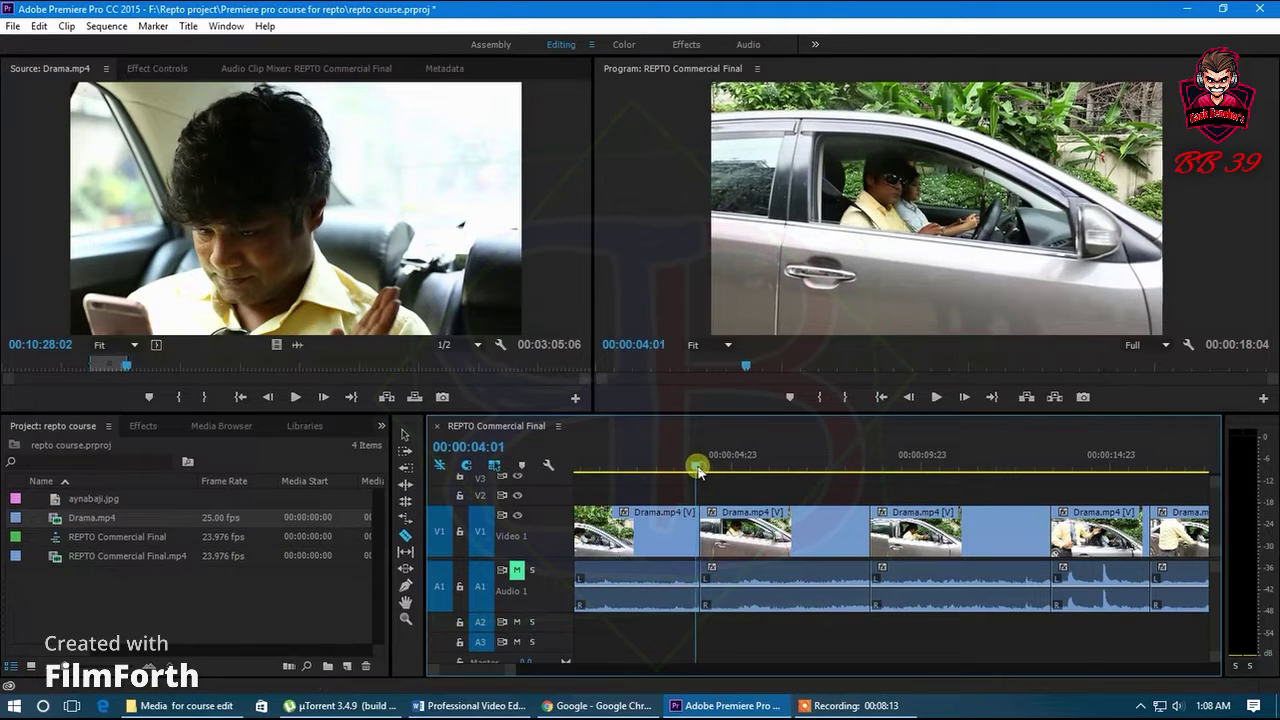
{"action": "left_click_drag", "start_coordinate": [697, 468], "coordinate": [699, 468]}
Move the playhead to 00:00:05:16 with timeline snapping turned off, and turn snapping back on
{"action": "left_click", "coordinate": [455, 528]}
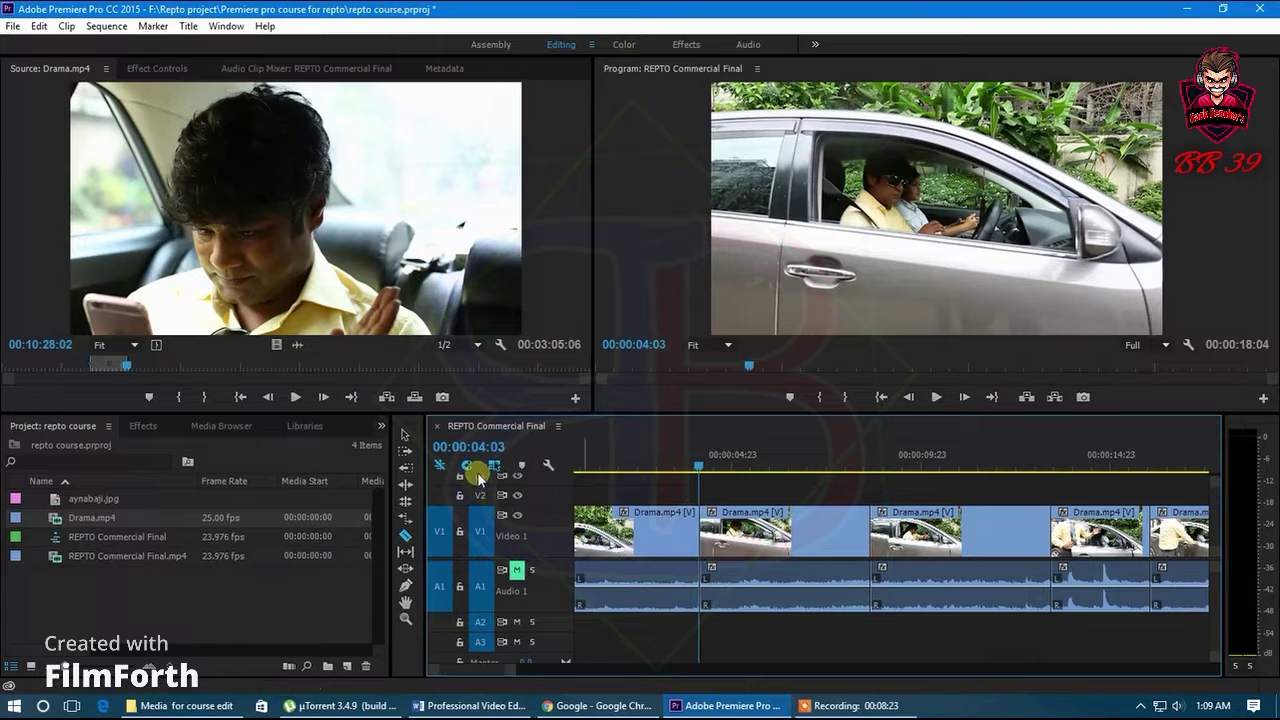
{"action": "left_click", "coordinate": [524, 650]}
{"action": "left_click", "coordinate": [483, 557]}
{"action": "left_click", "coordinate": [464, 475]}
{"action": "left_click", "coordinate": [508, 624]}
{"action": "left_click", "coordinate": [470, 466]}
{"action": "left_click_drag", "start_coordinate": [699, 468], "coordinate": [758, 488]}
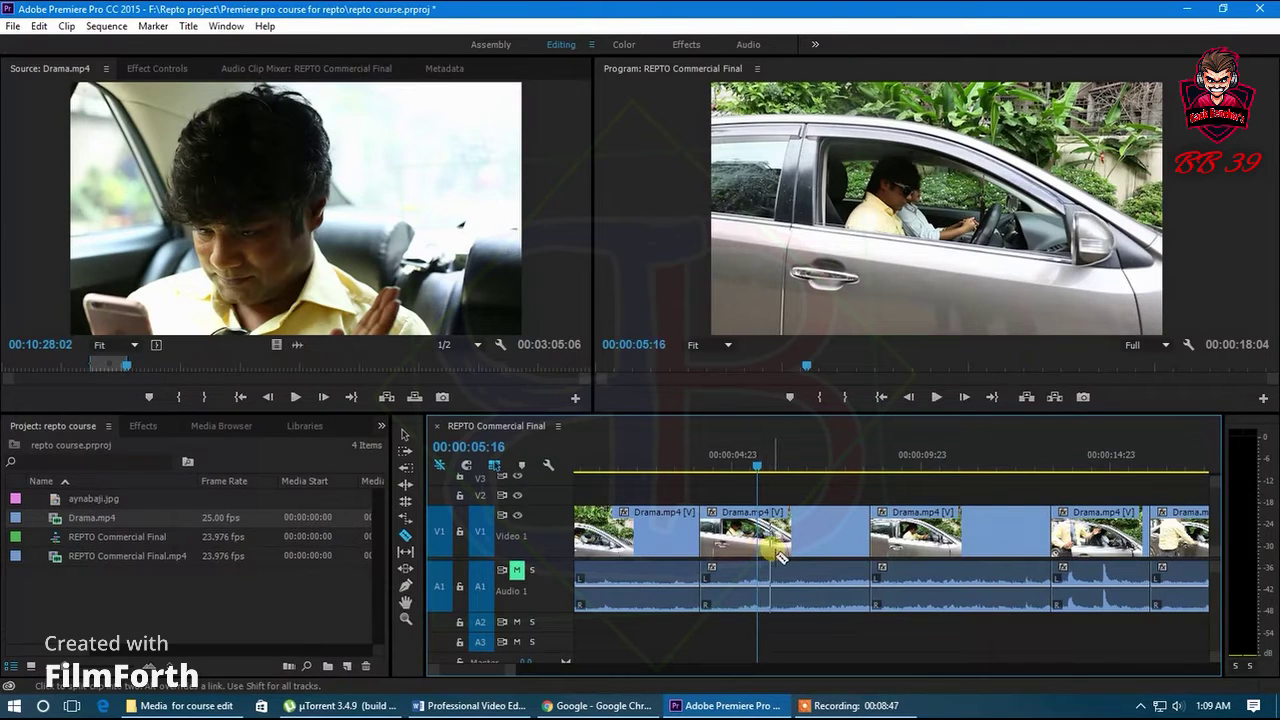
{"action": "left_click", "coordinate": [467, 466]}
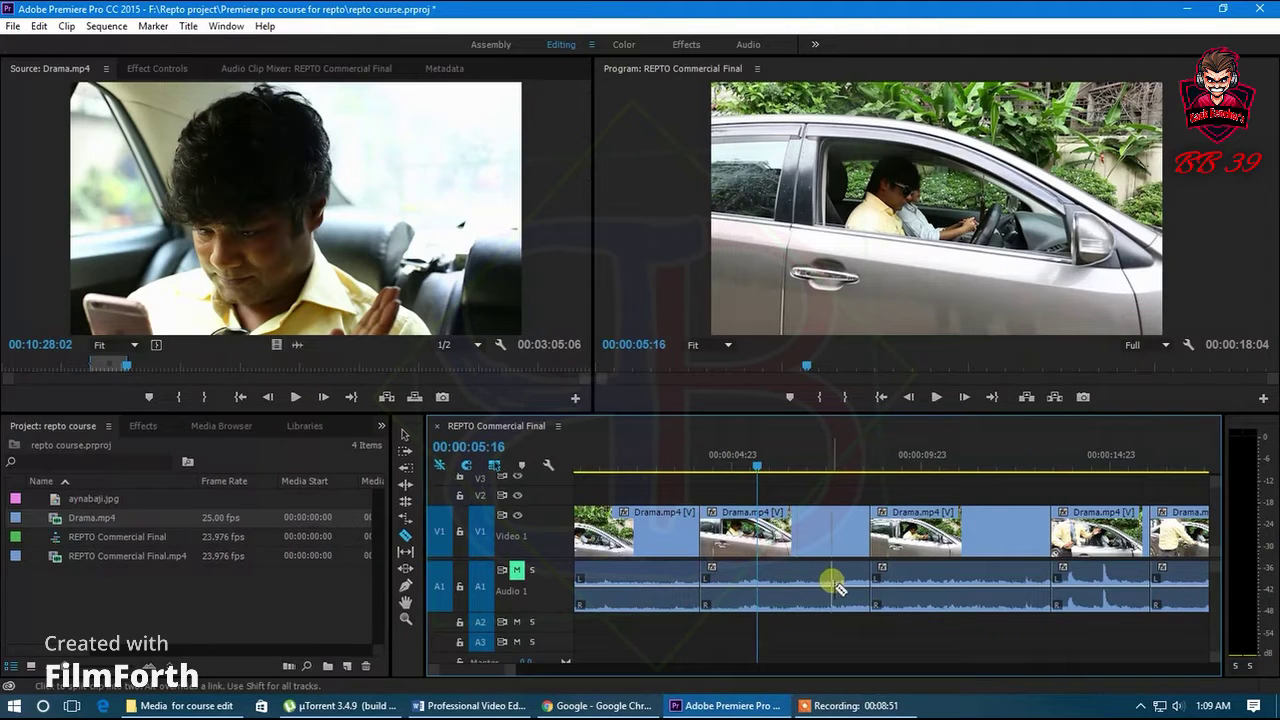
With timeline snapping turned off, cut the second clip with the Razor tool right beside the playhead at 00:00:05:16, and inspect the cut up close
{"action": "left_click", "coordinate": [760, 568]}
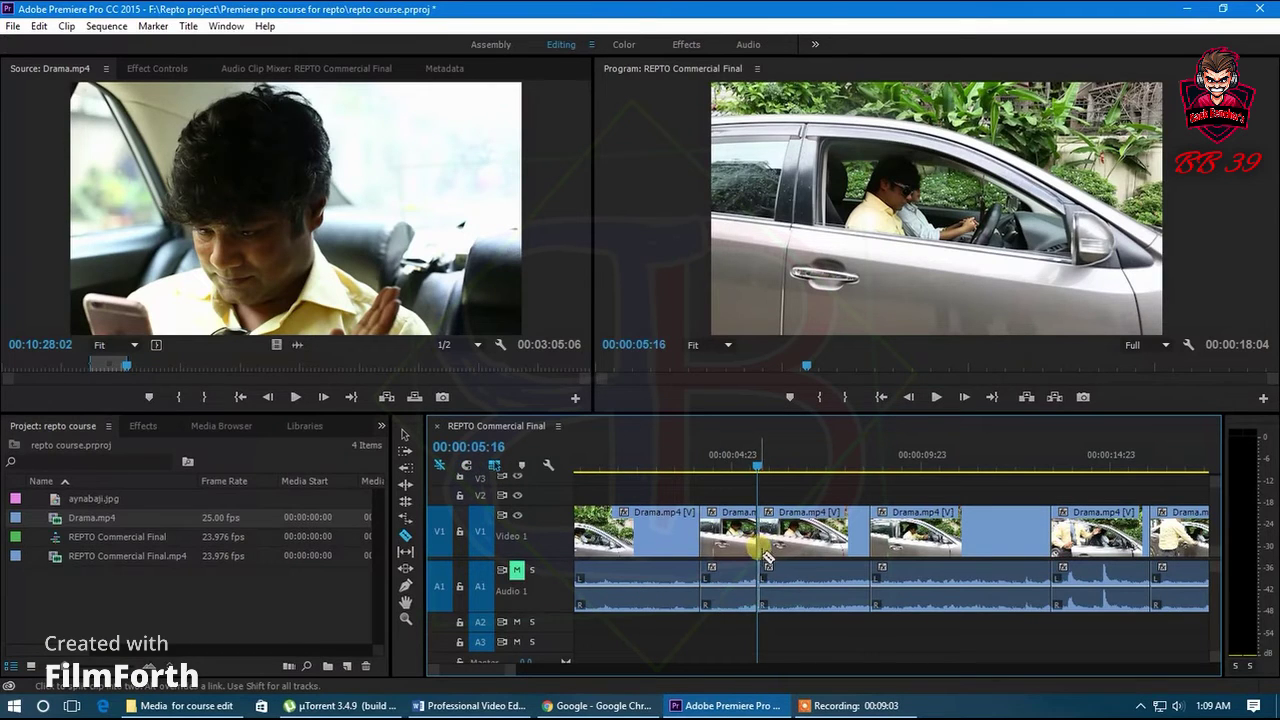
{"action": "left_click_drag", "start_coordinate": [767, 556], "coordinate": [761, 580]}
{"action": "scroll", "coordinate": [755, 588], "scroll_direction": "up", "scroll_amount": 5, "text": "alt"}
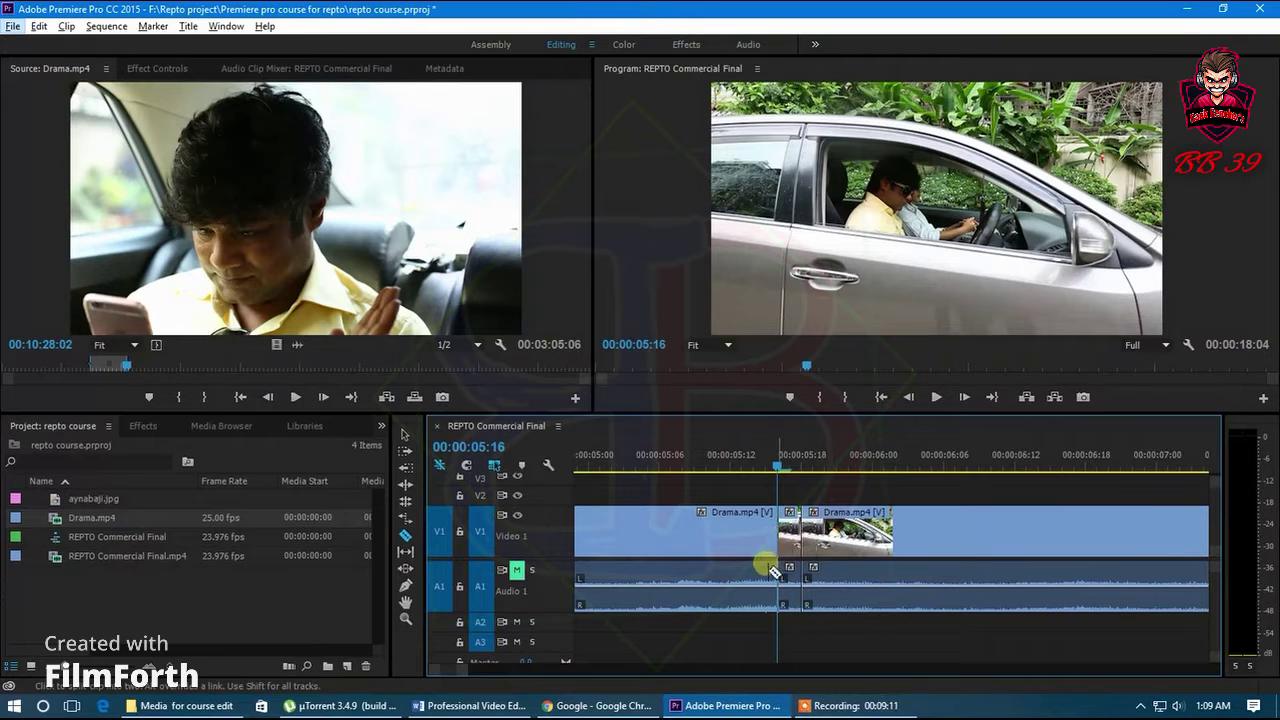
{"action": "scroll", "coordinate": [800, 551], "scroll_direction": "down", "scroll_amount": 3, "text": "alt"}
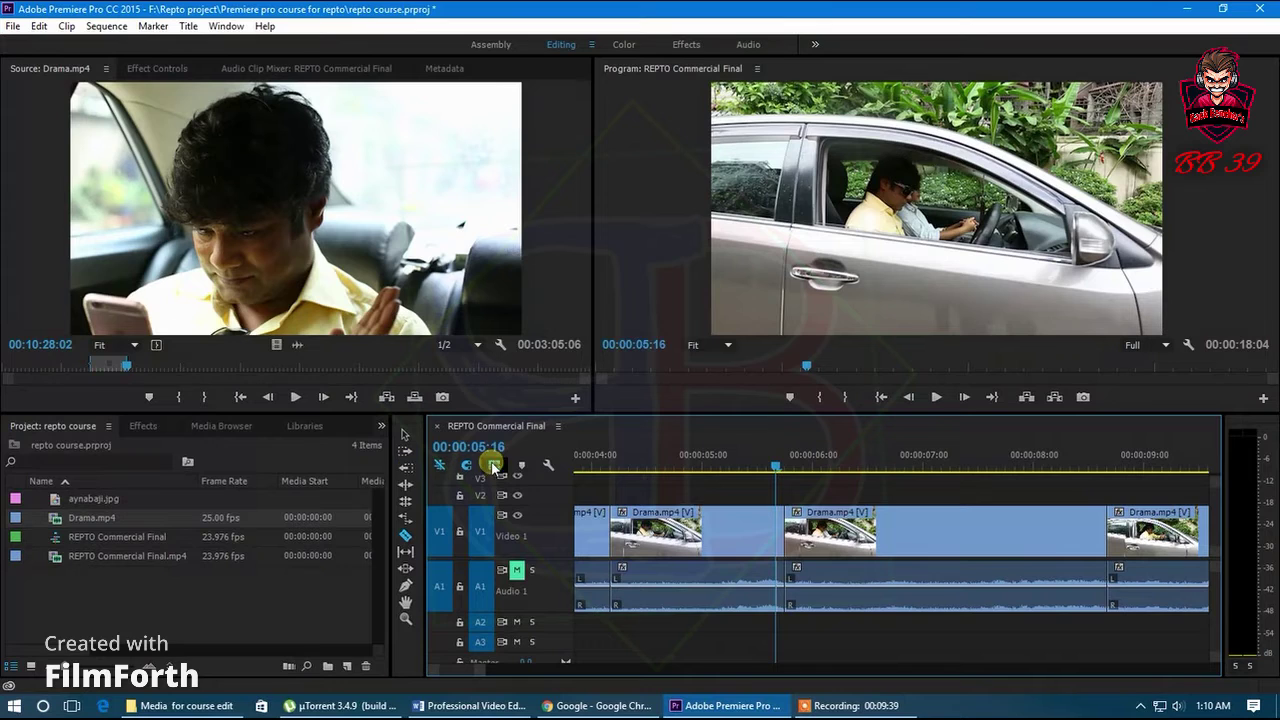
Use the Selection tool to move the last three clips on V1 further along the timeline, leaving gaps between them
{"action": "left_click", "coordinate": [405, 435]}
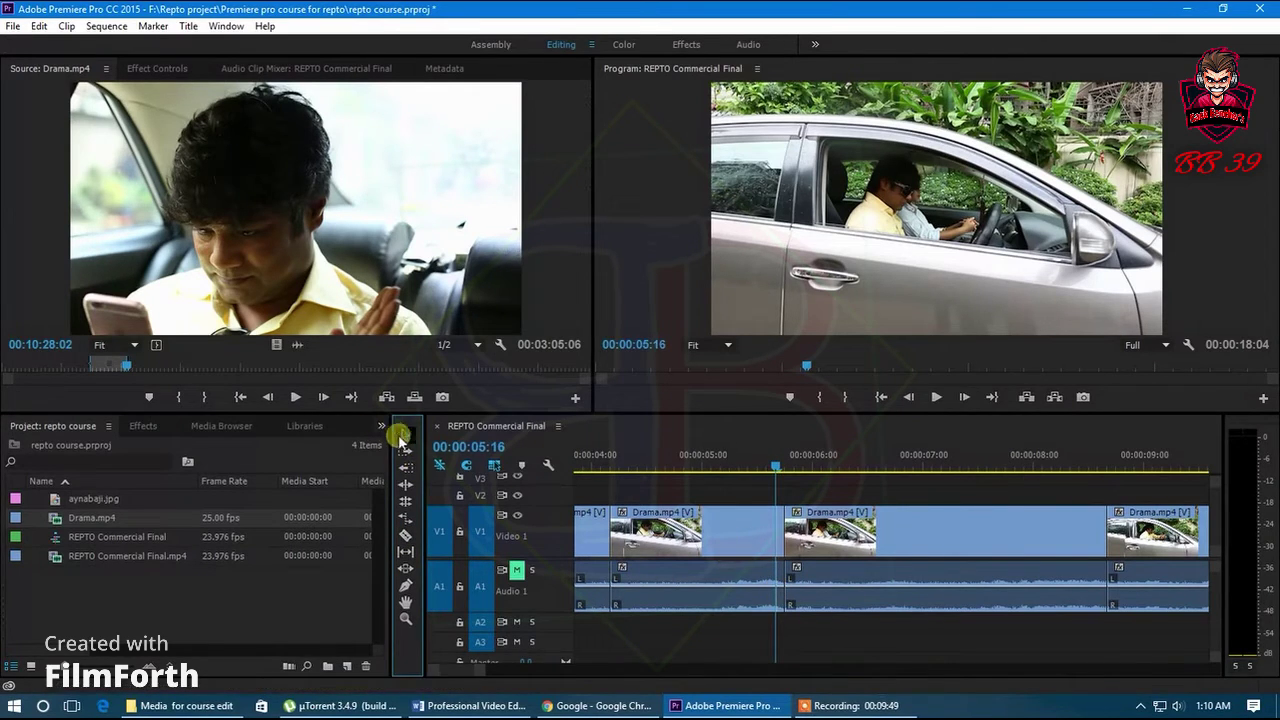
{"action": "scroll", "coordinate": [766, 560], "scroll_direction": "down", "scroll_amount": 6}
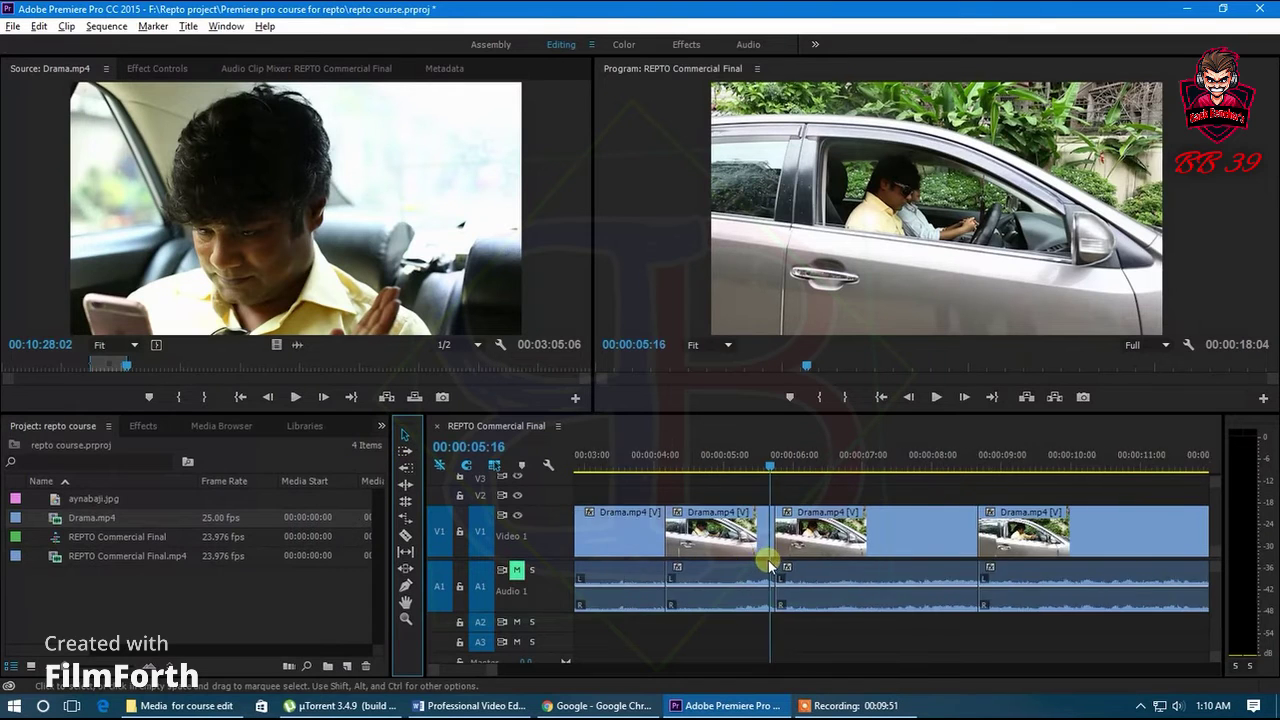
{"action": "scroll", "coordinate": [830, 585], "scroll_direction": "down", "scroll_amount": 2}
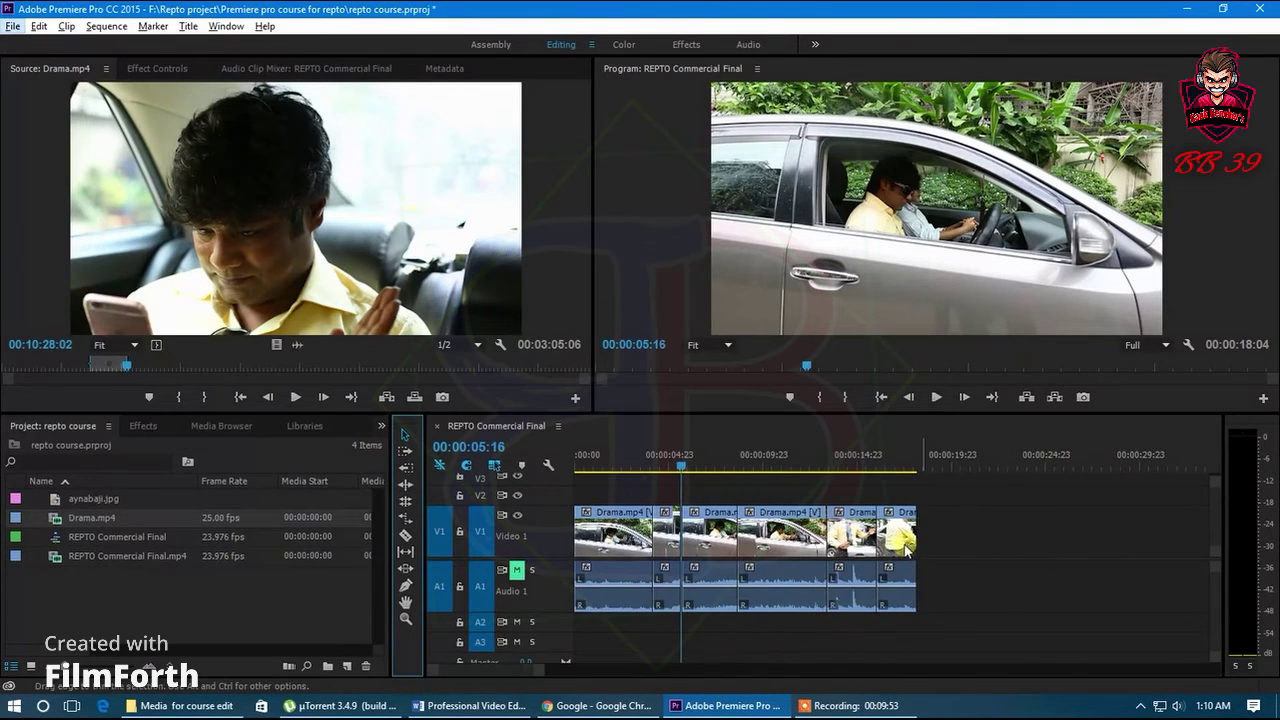
{"action": "left_click_drag", "start_coordinate": [905, 552], "coordinate": [1058, 563]}
{"action": "left_click_drag", "start_coordinate": [852, 540], "coordinate": [944, 540]}
{"action": "left_click_drag", "start_coordinate": [795, 538], "coordinate": [836, 556]}
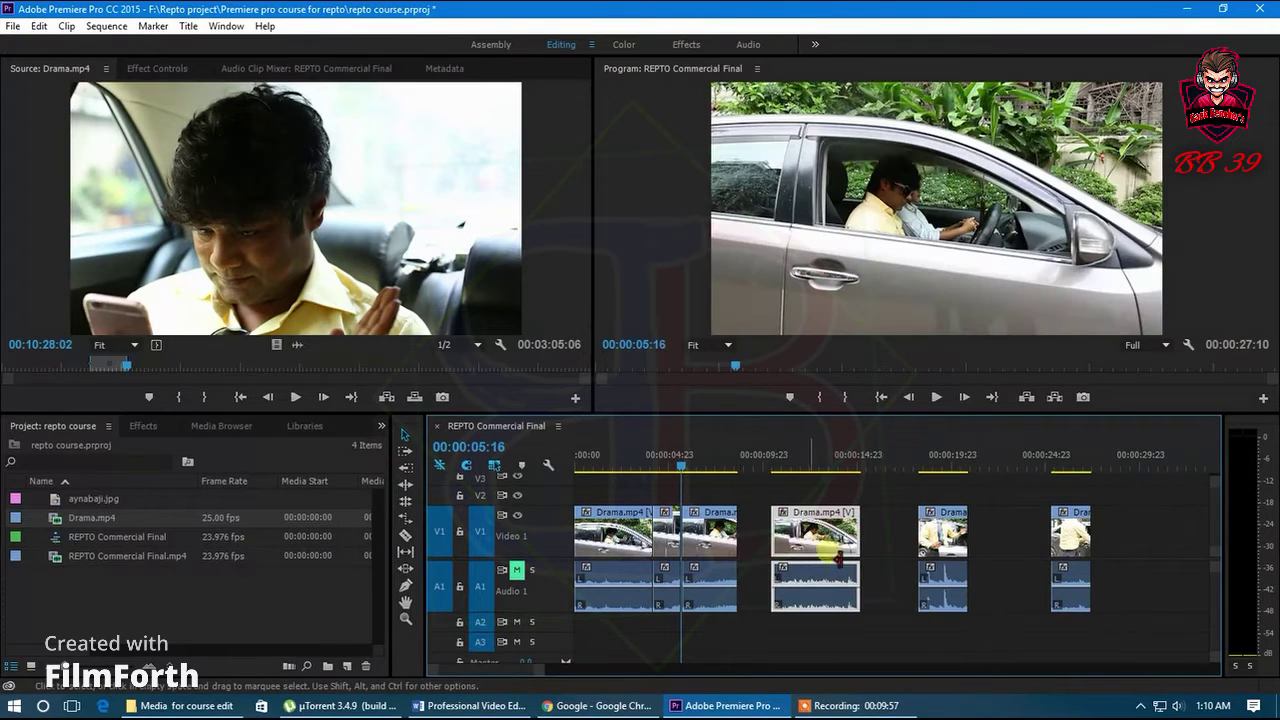
Rearrange the cut pieces on V1, placing the third piece after the last clip and the short second piece at the sequence start, and shift the following clips earlier
{"action": "left_click_drag", "start_coordinate": [708, 541], "coordinate": [1143, 540]}
{"action": "left_click_drag", "start_coordinate": [637, 537], "coordinate": [596, 538]}
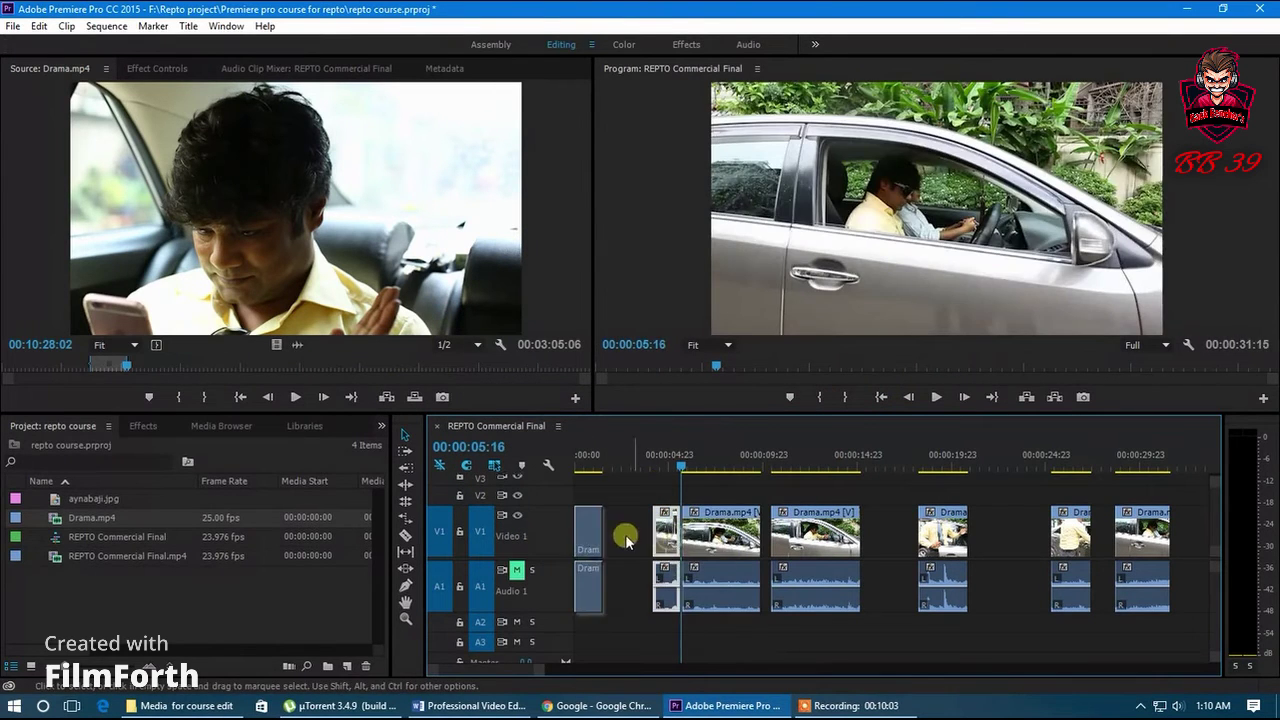
{"action": "left_click_drag", "start_coordinate": [709, 535], "coordinate": [657, 531]}
{"action": "left_click_drag", "start_coordinate": [794, 547], "coordinate": [700, 540]}
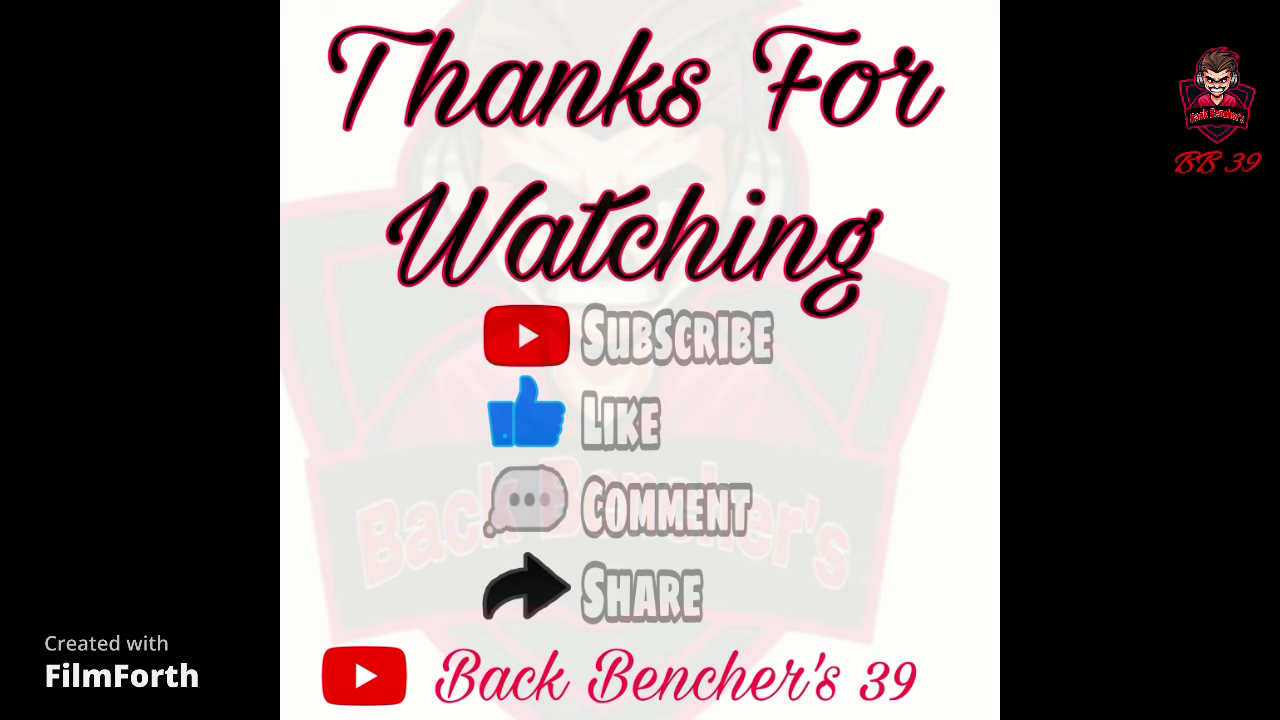